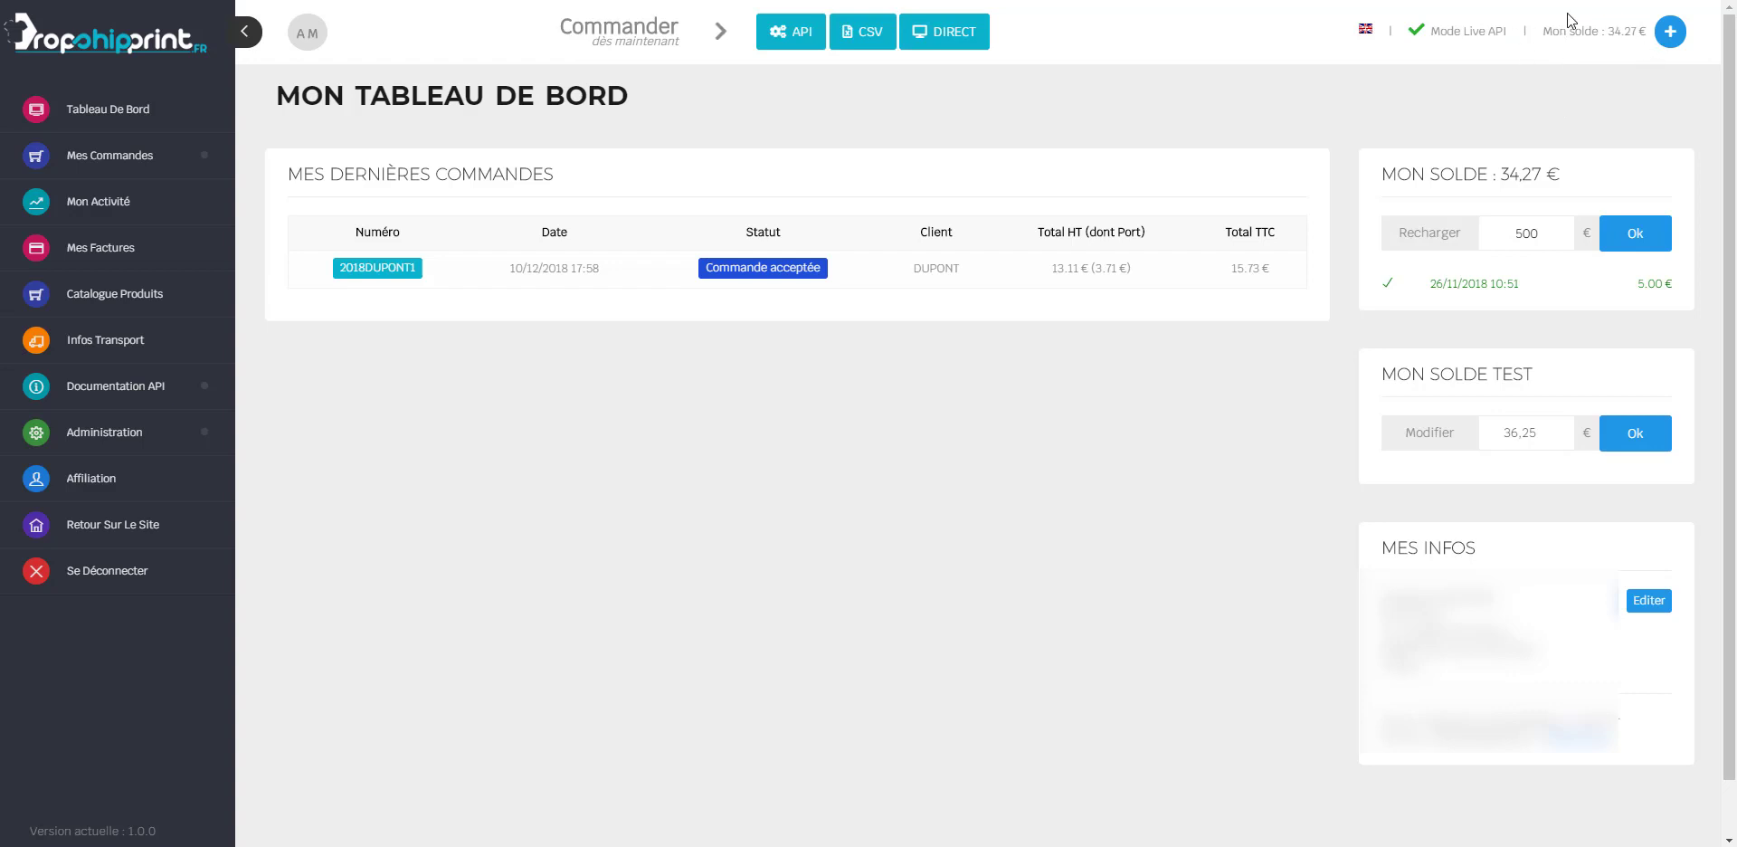
# Open the card payment form for a 500 € balance top-up and close it without paying
pyautogui.doubleClick(1513, 233)
pyautogui.write('500')
pyautogui.click(1631, 237)
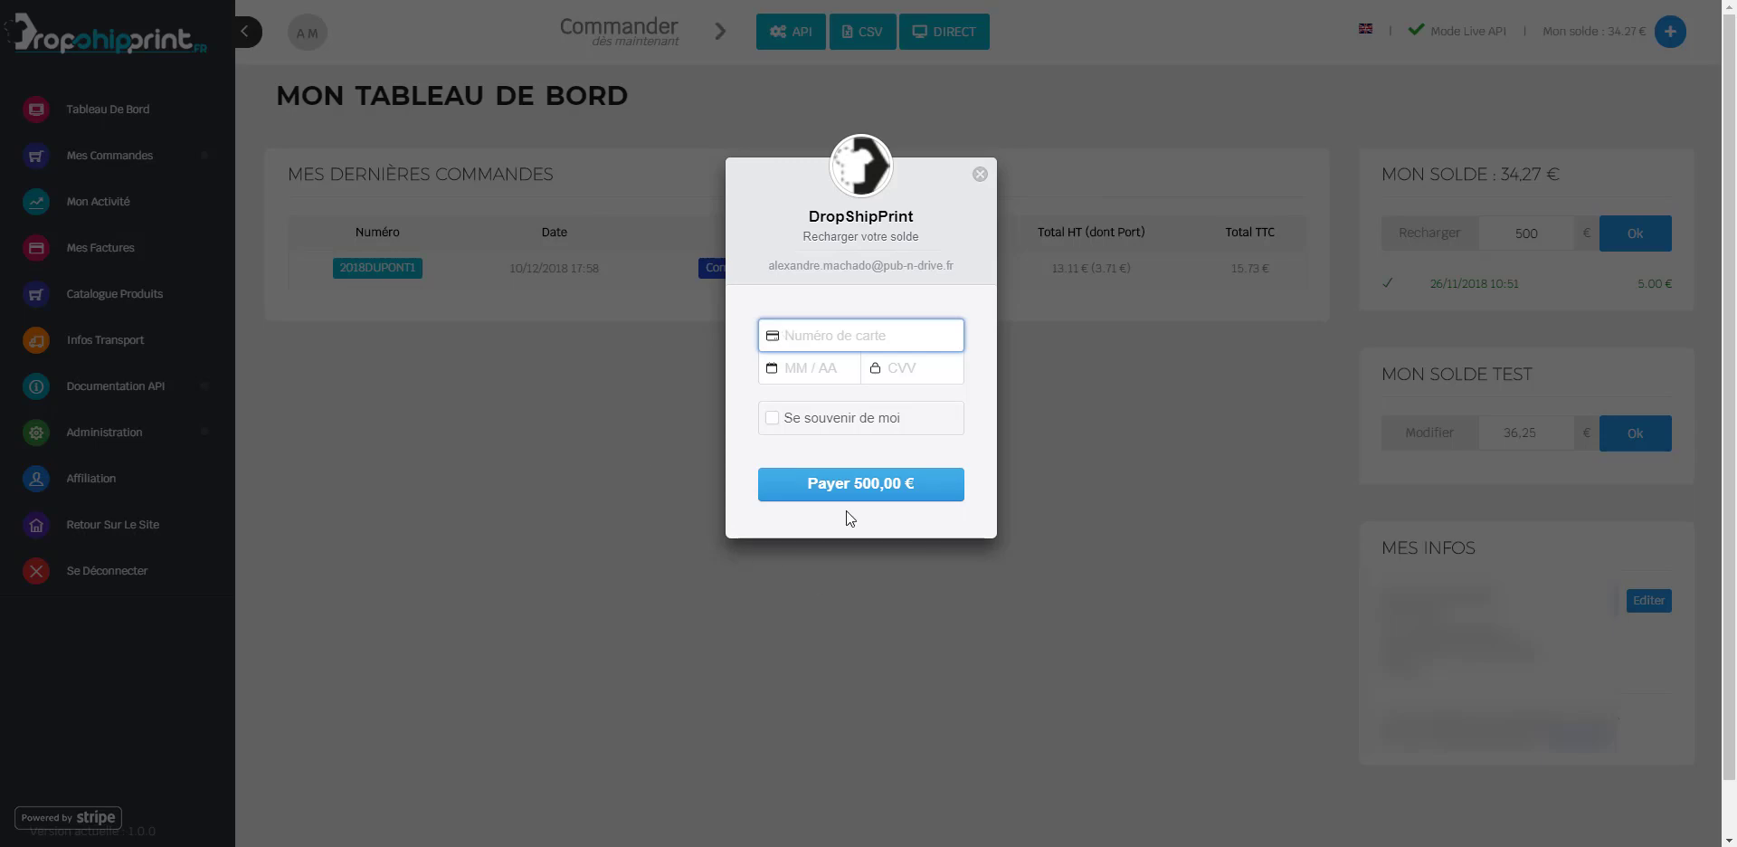
pyautogui.click(980, 174)
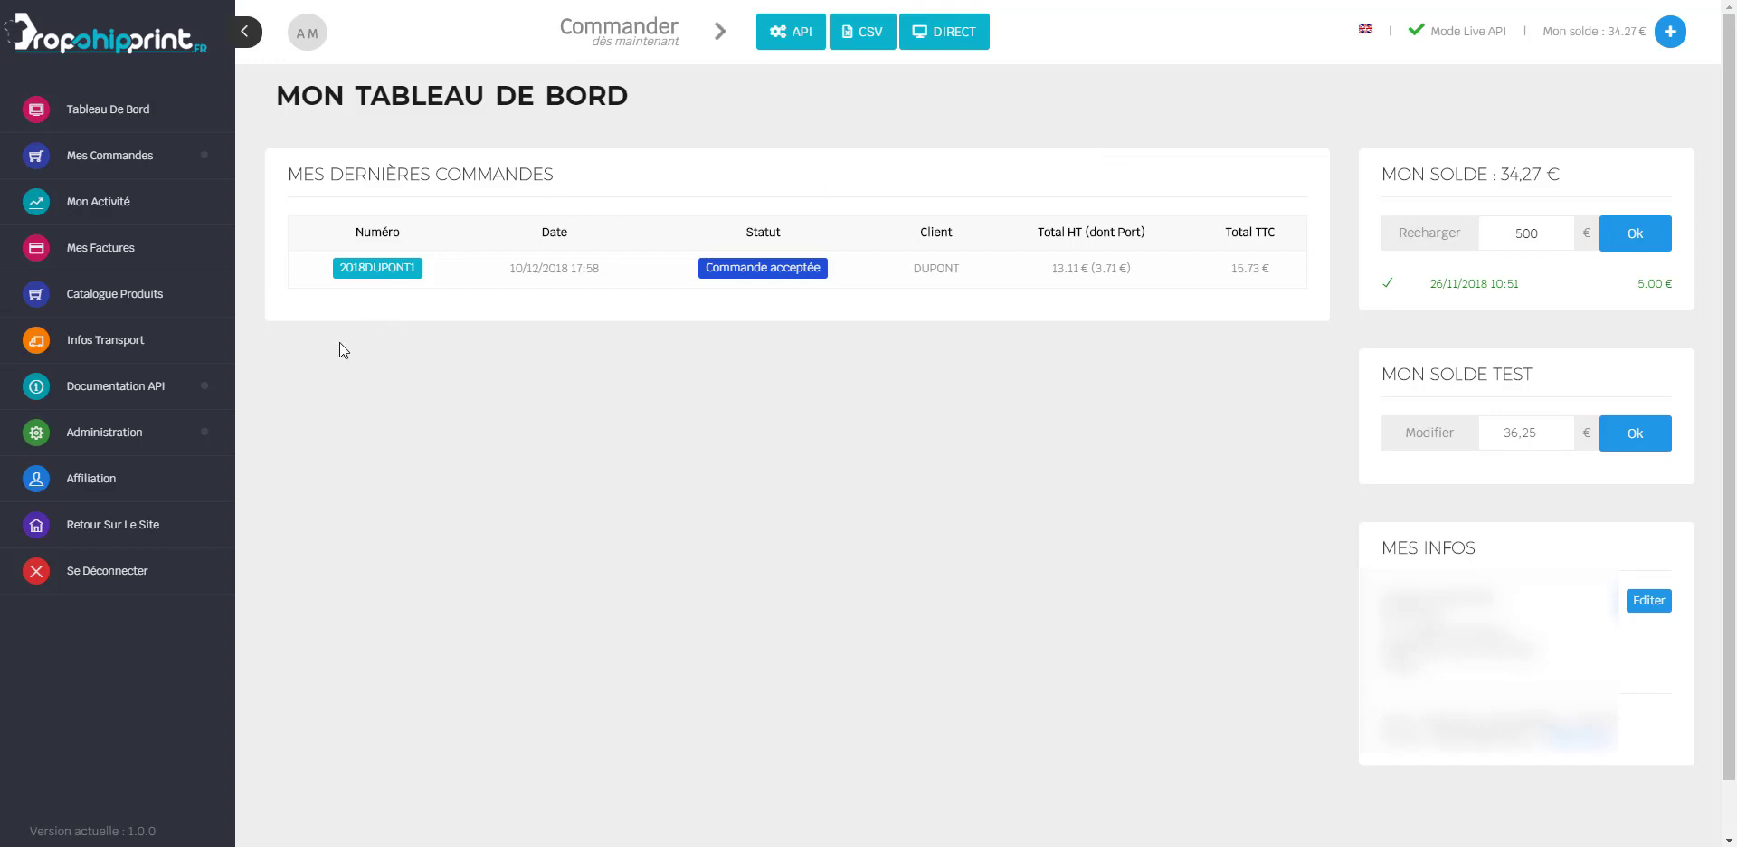
# Start a new direct order and enter the customer's own order number
pyautogui.click(934, 38)
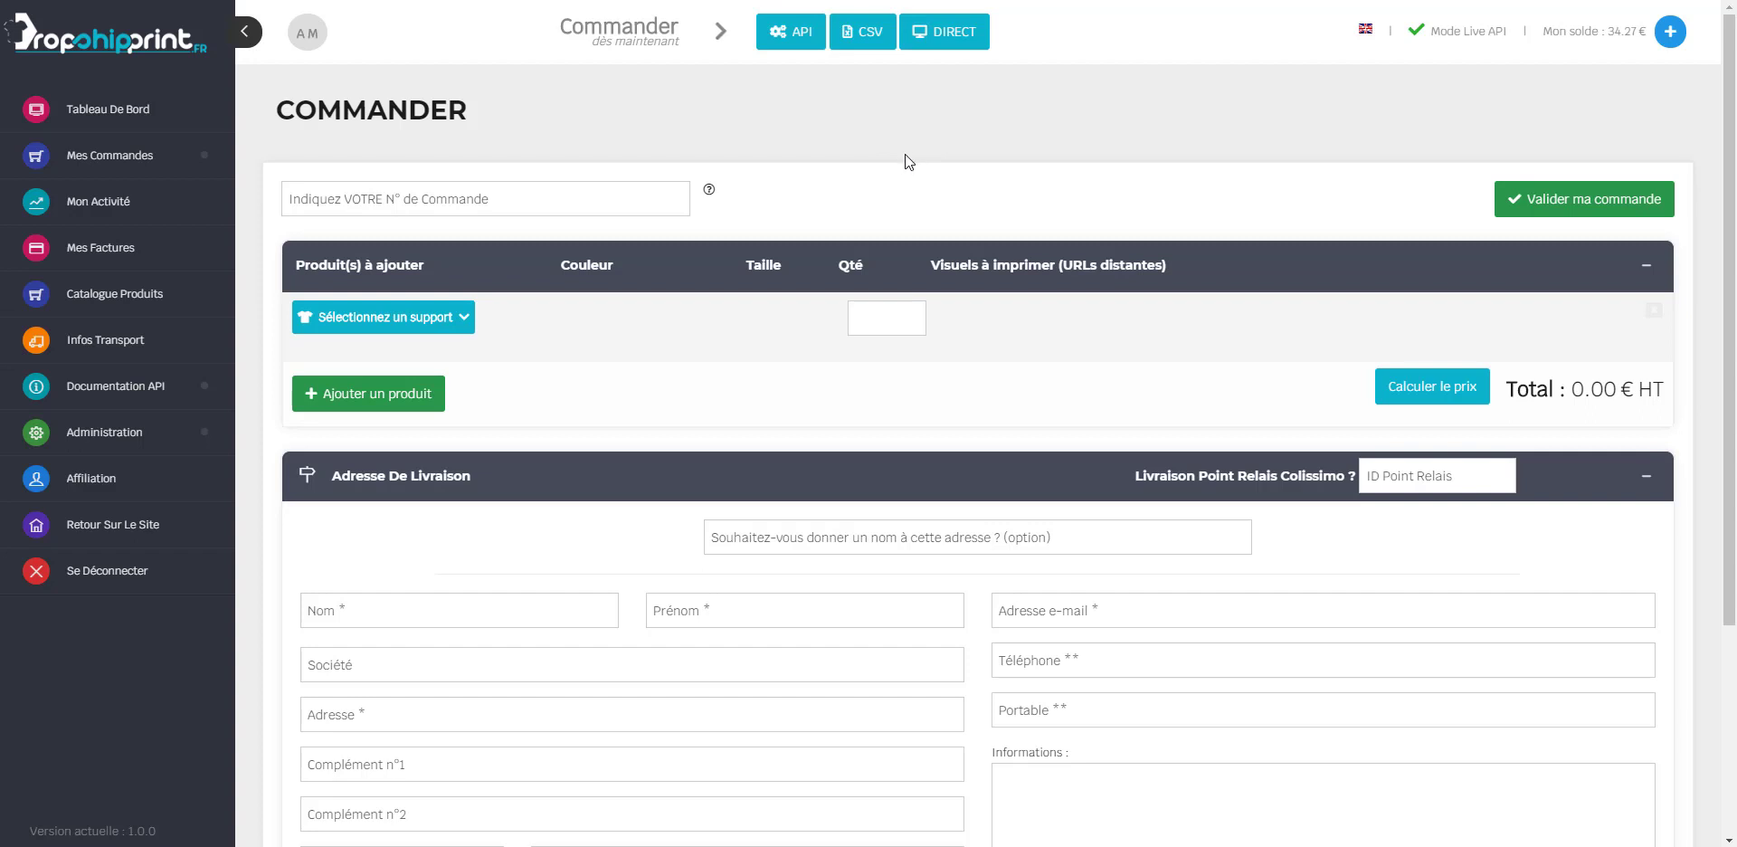
pyautogui.scroll(-3, 1060, 226)
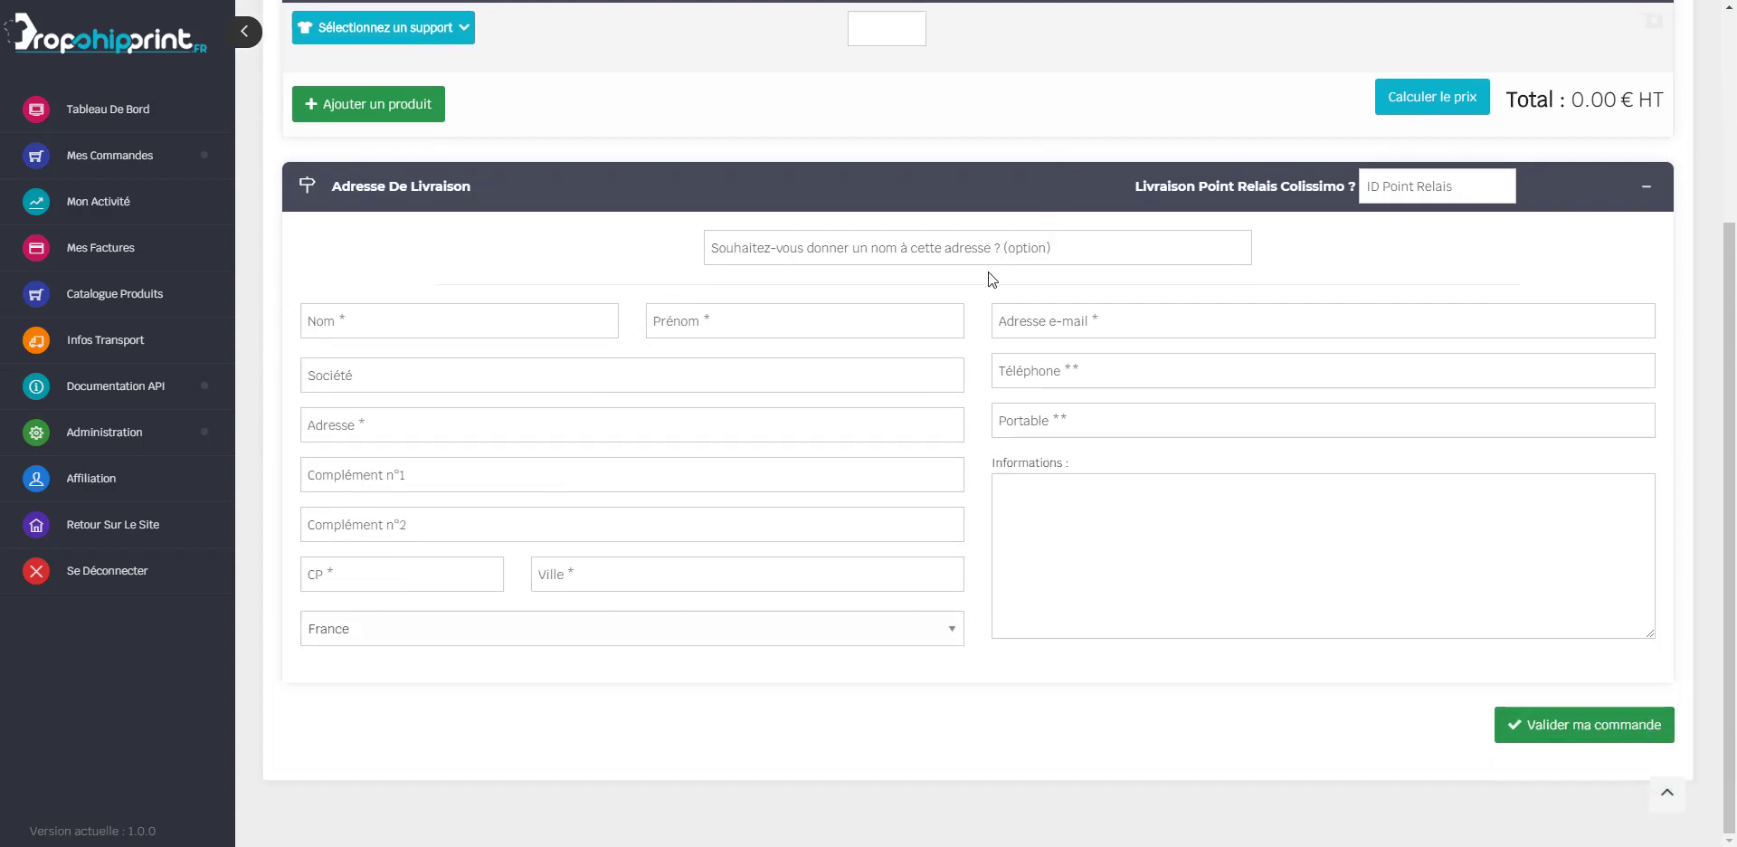
pyautogui.scroll(3, 985, 273)
pyautogui.click(606, 195)
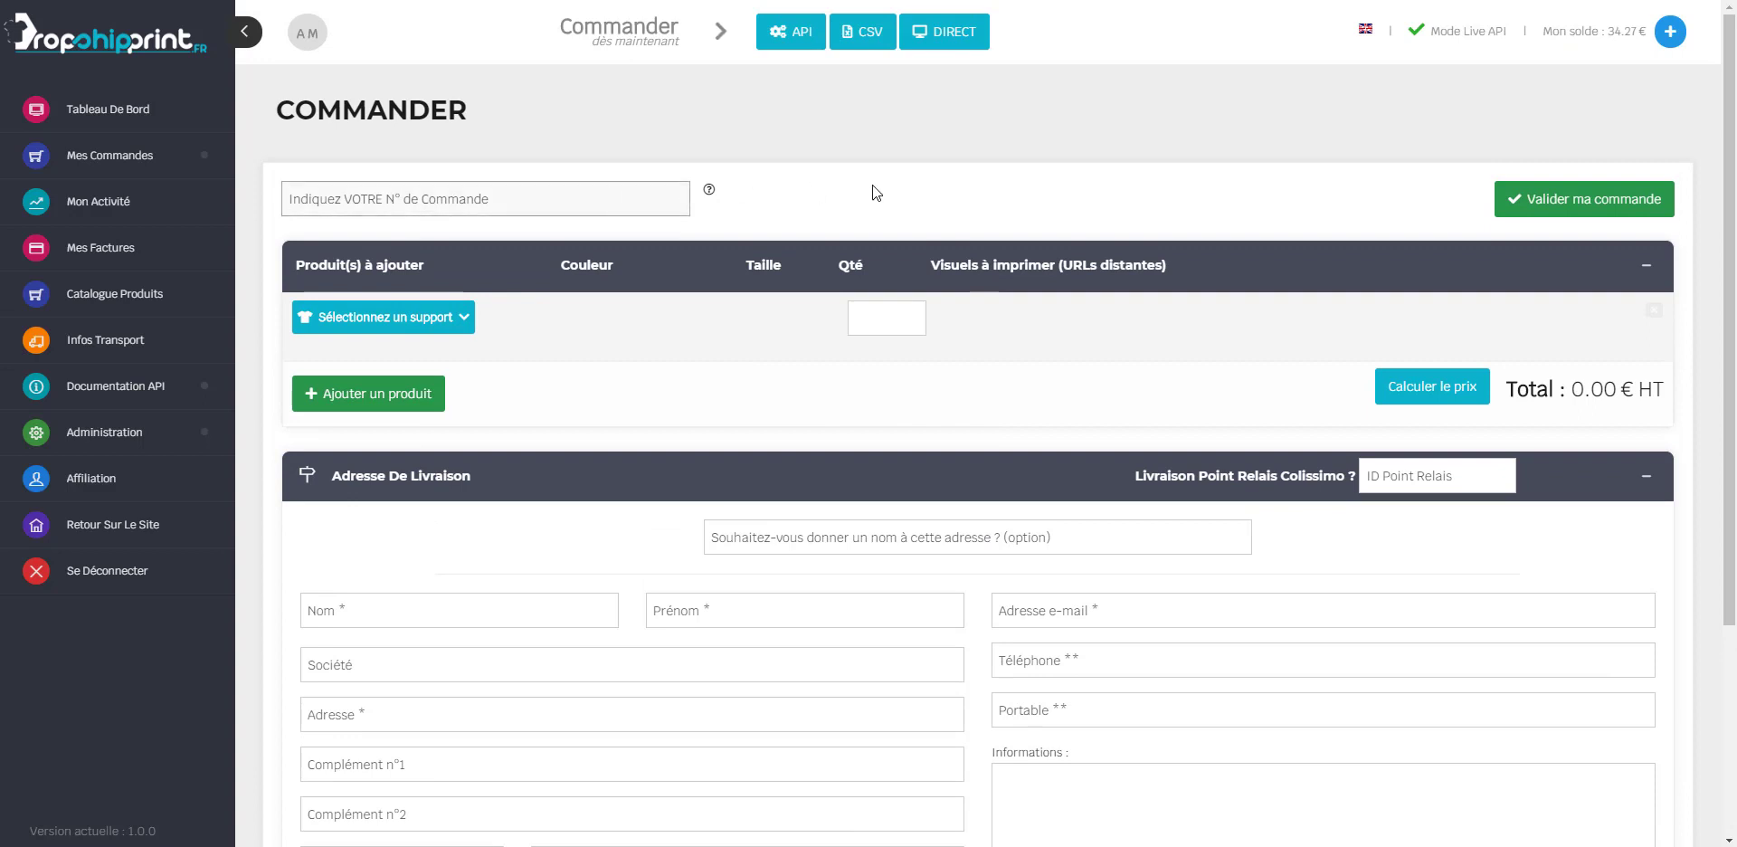
pyautogui.write('DUPONT2')
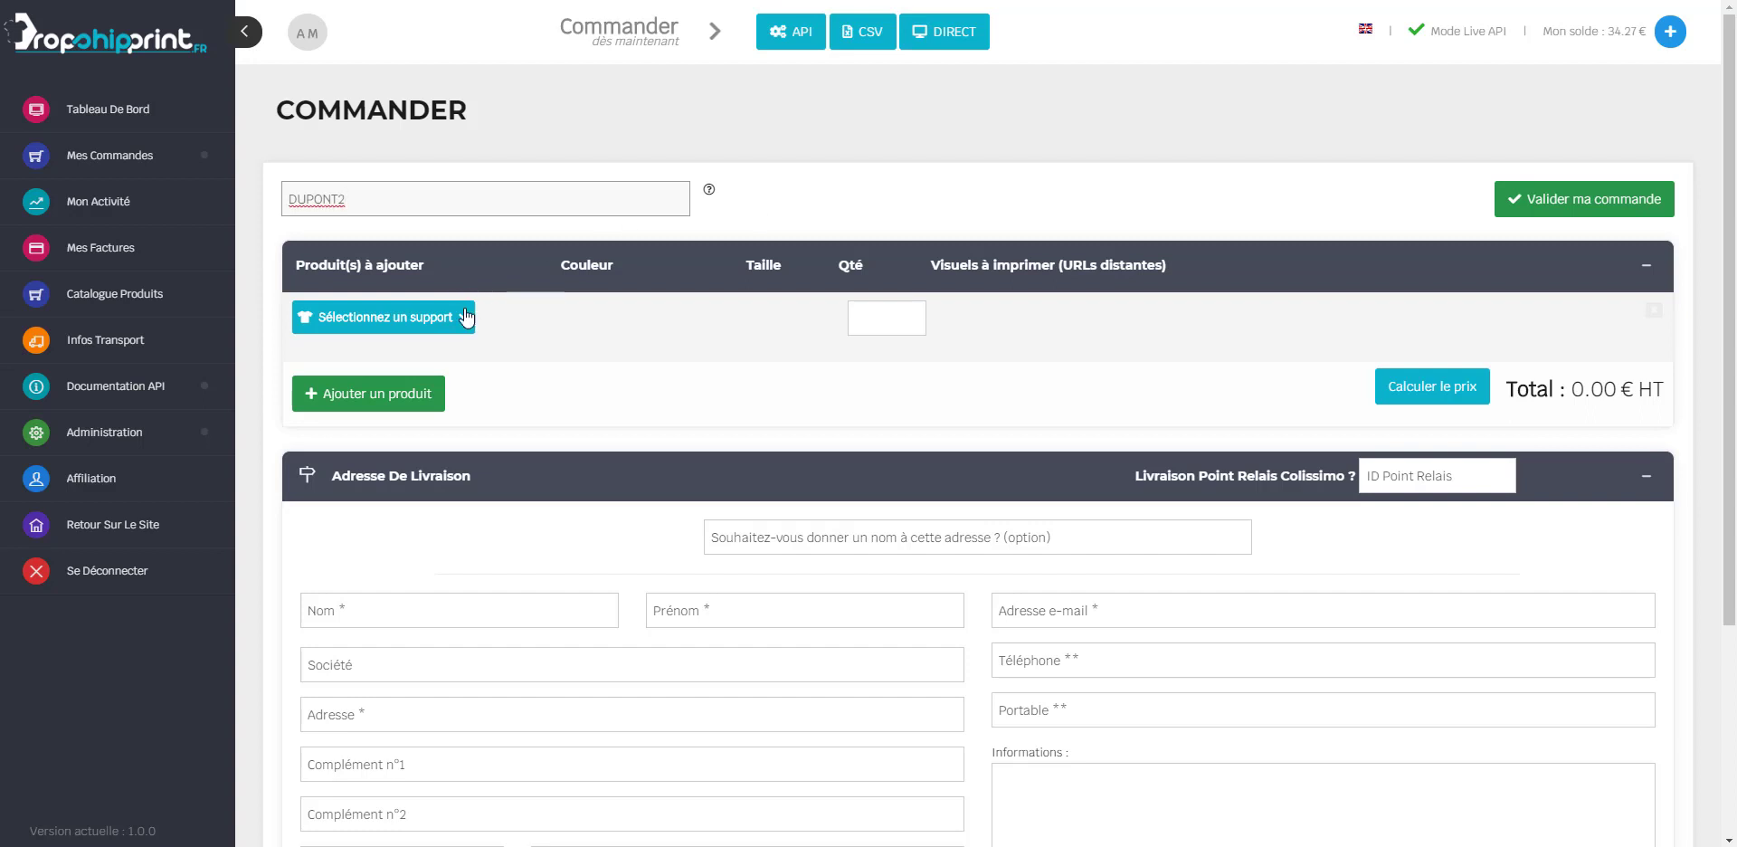
# Open the product details of the SOL'S Imperial 11500 t-shirt in the catalogue and choose it as the order's product
pyautogui.scroll(-1, 986, 154)
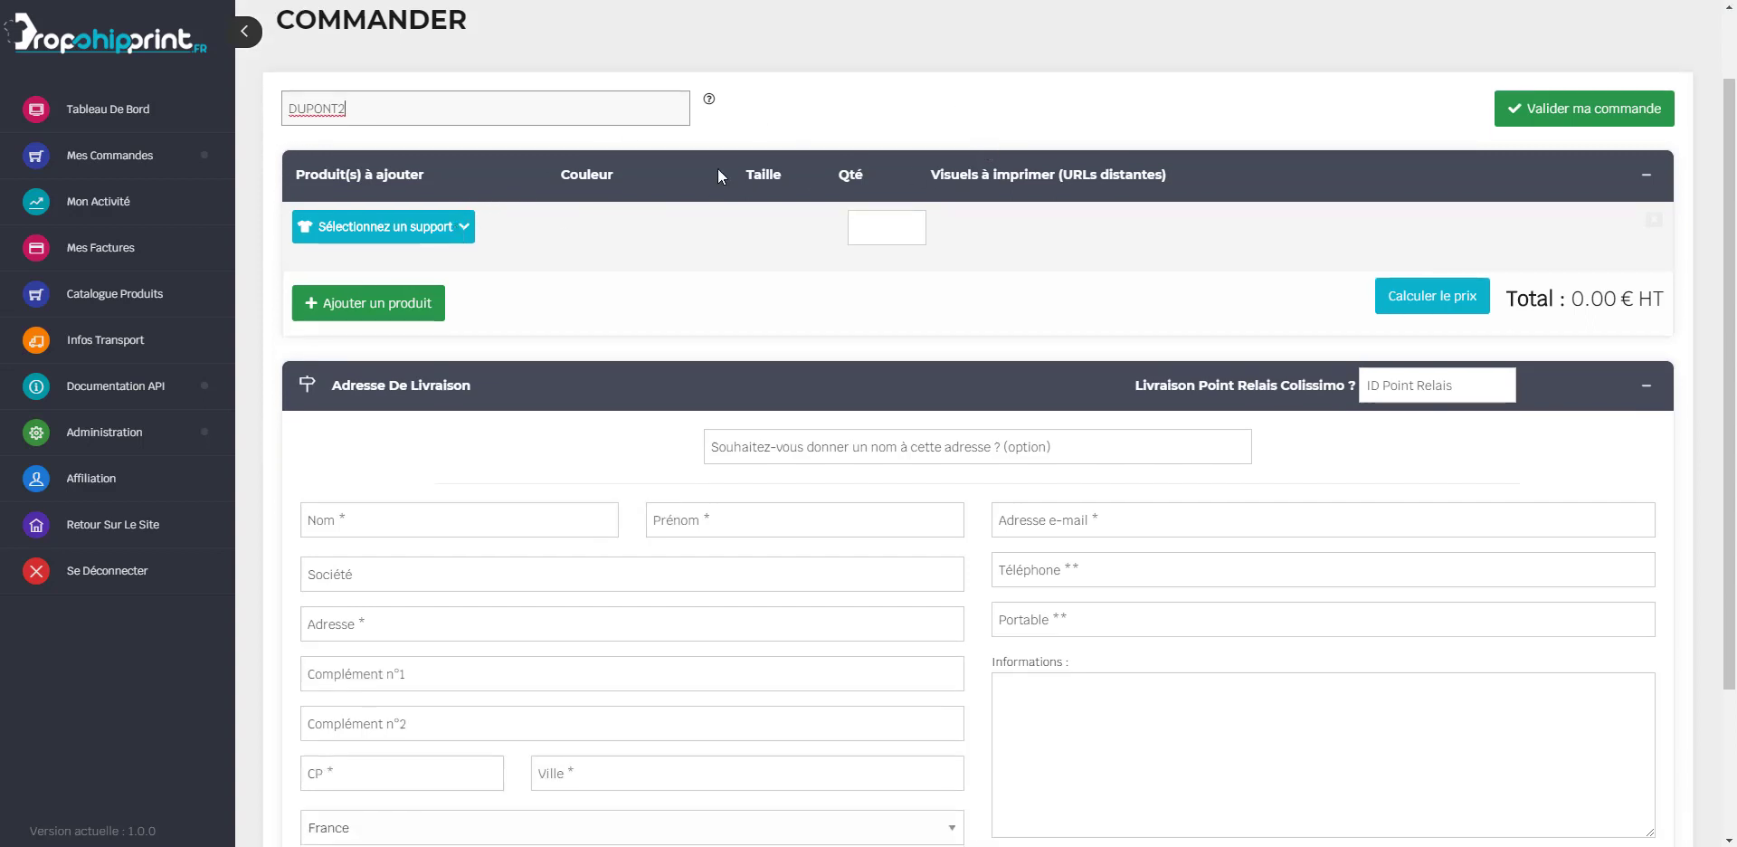
pyautogui.click(461, 234)
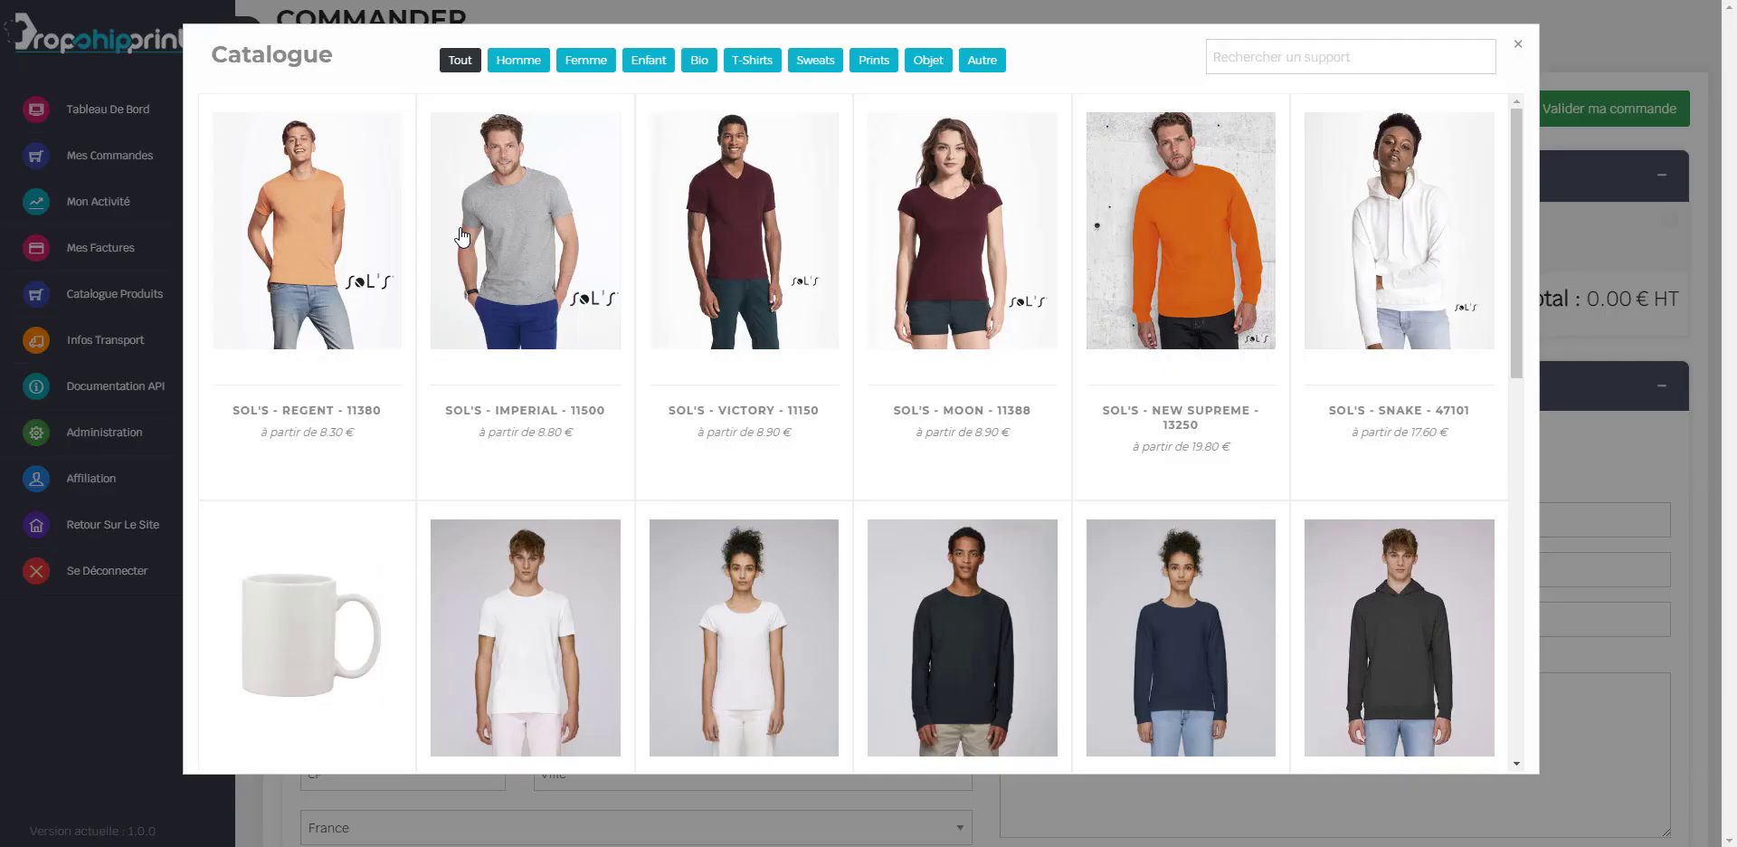
pyautogui.moveTo(665, 257)
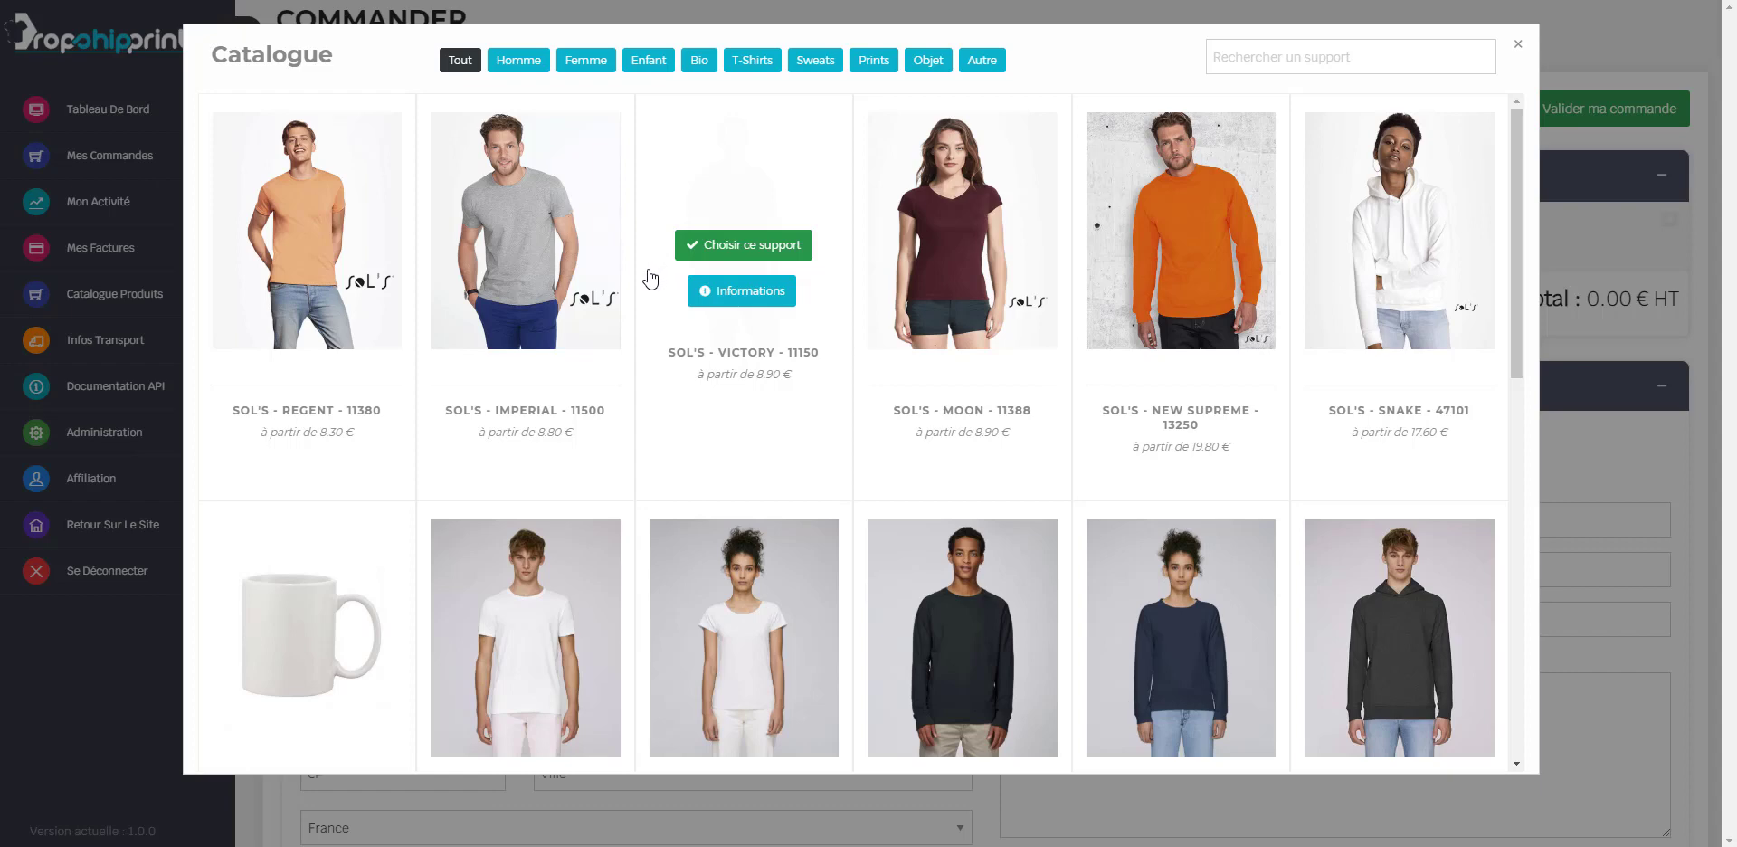
pyautogui.moveTo(589, 273)
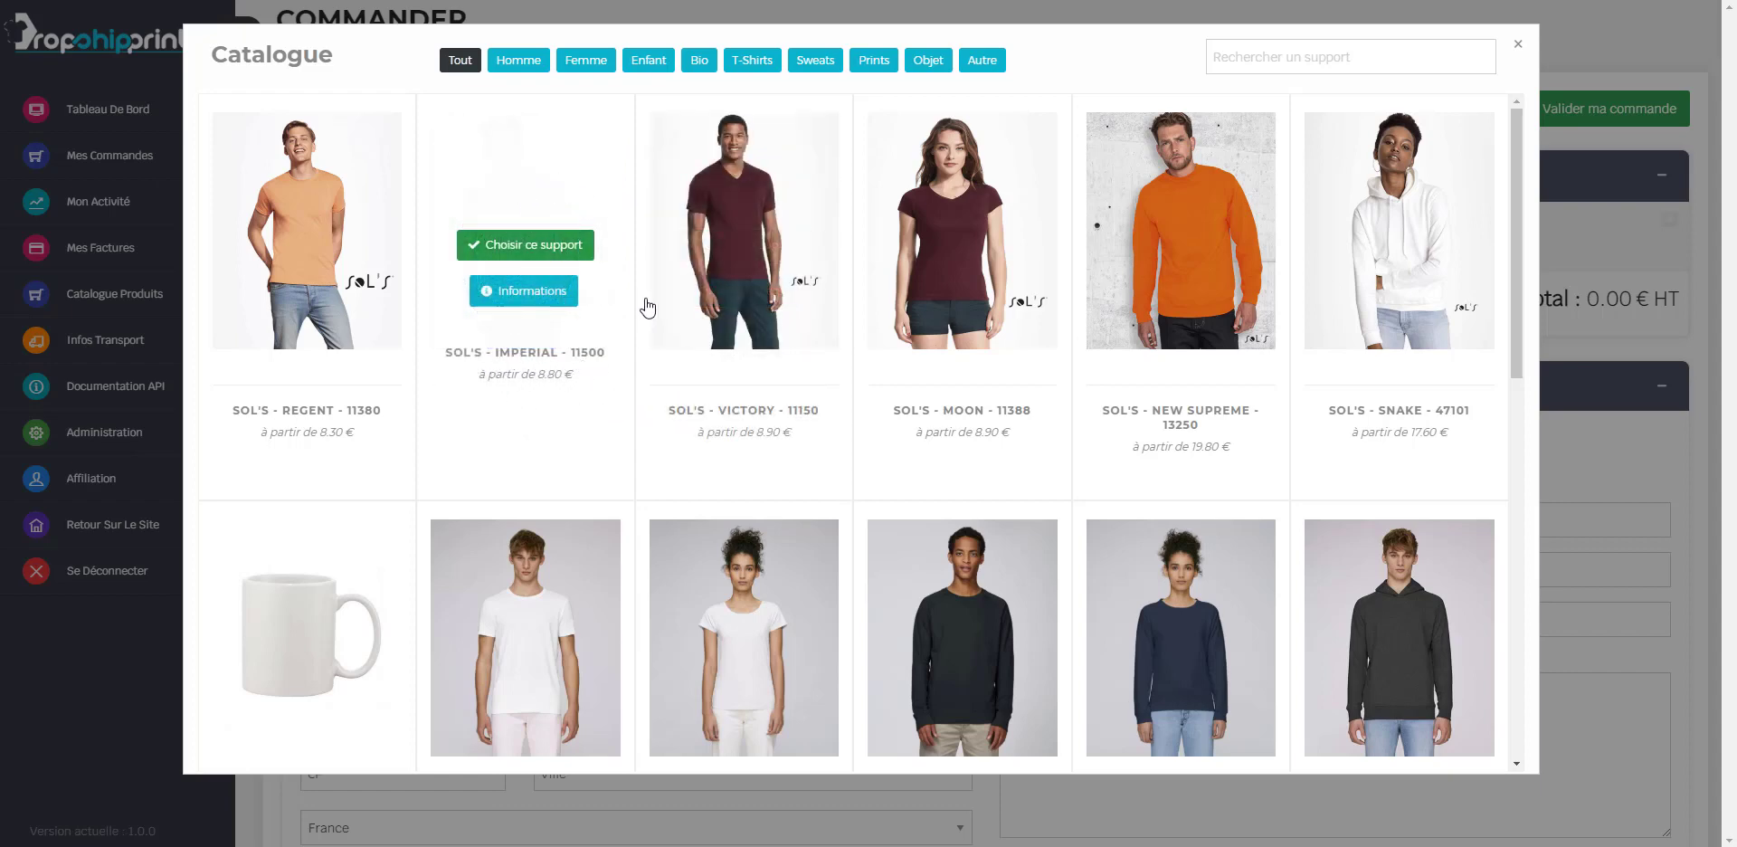
pyautogui.click(550, 302)
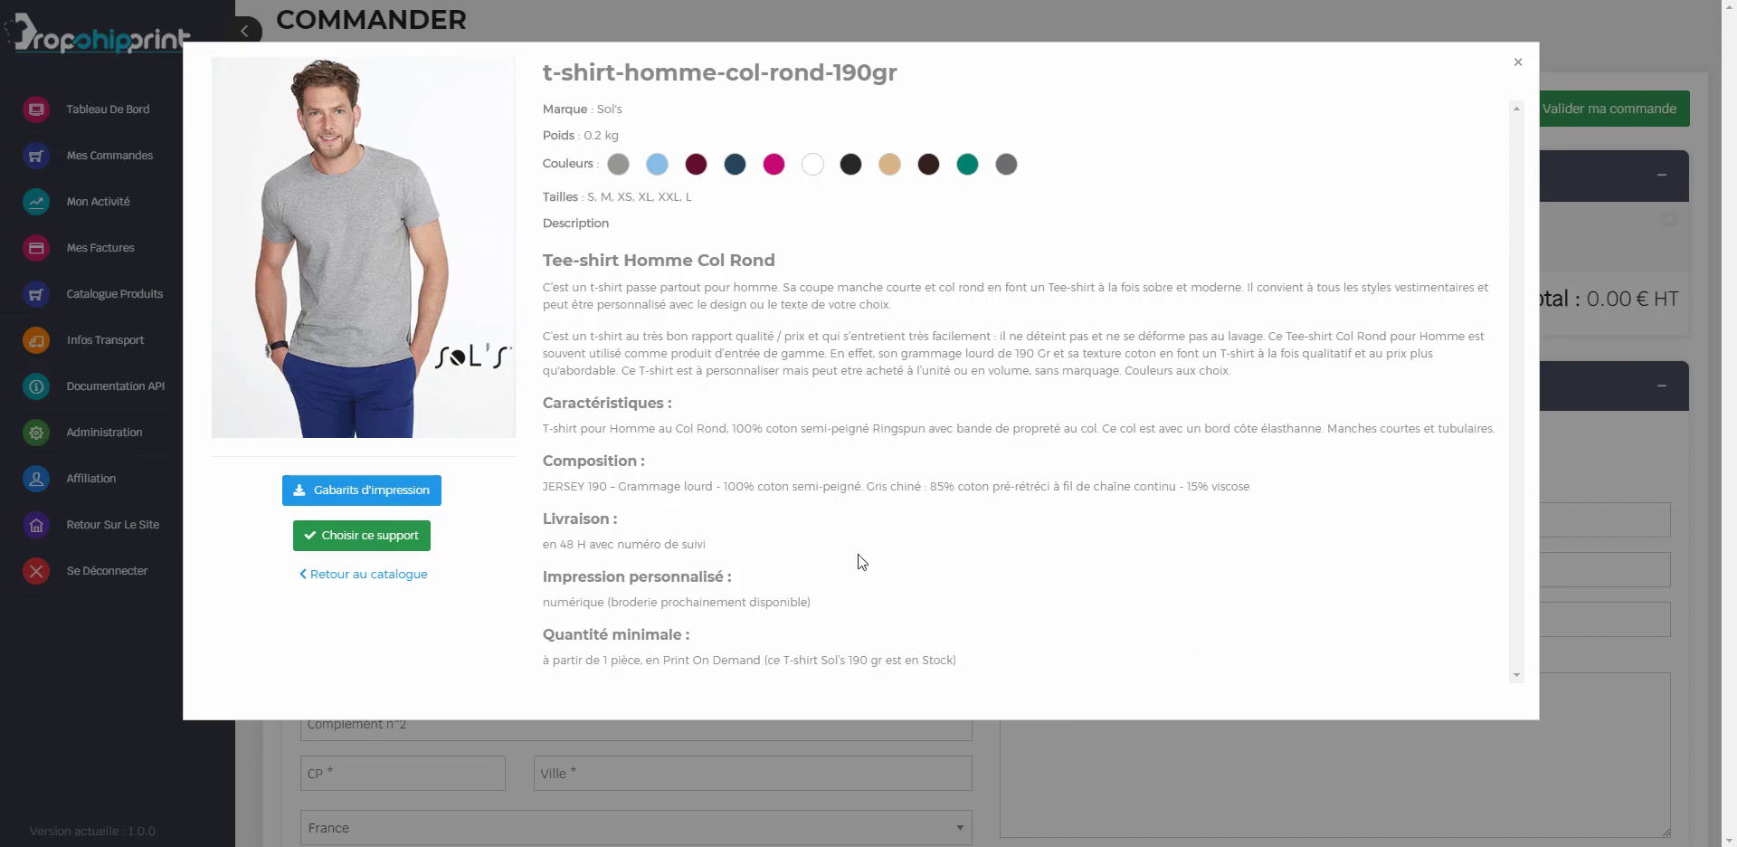
pyautogui.click(397, 536)
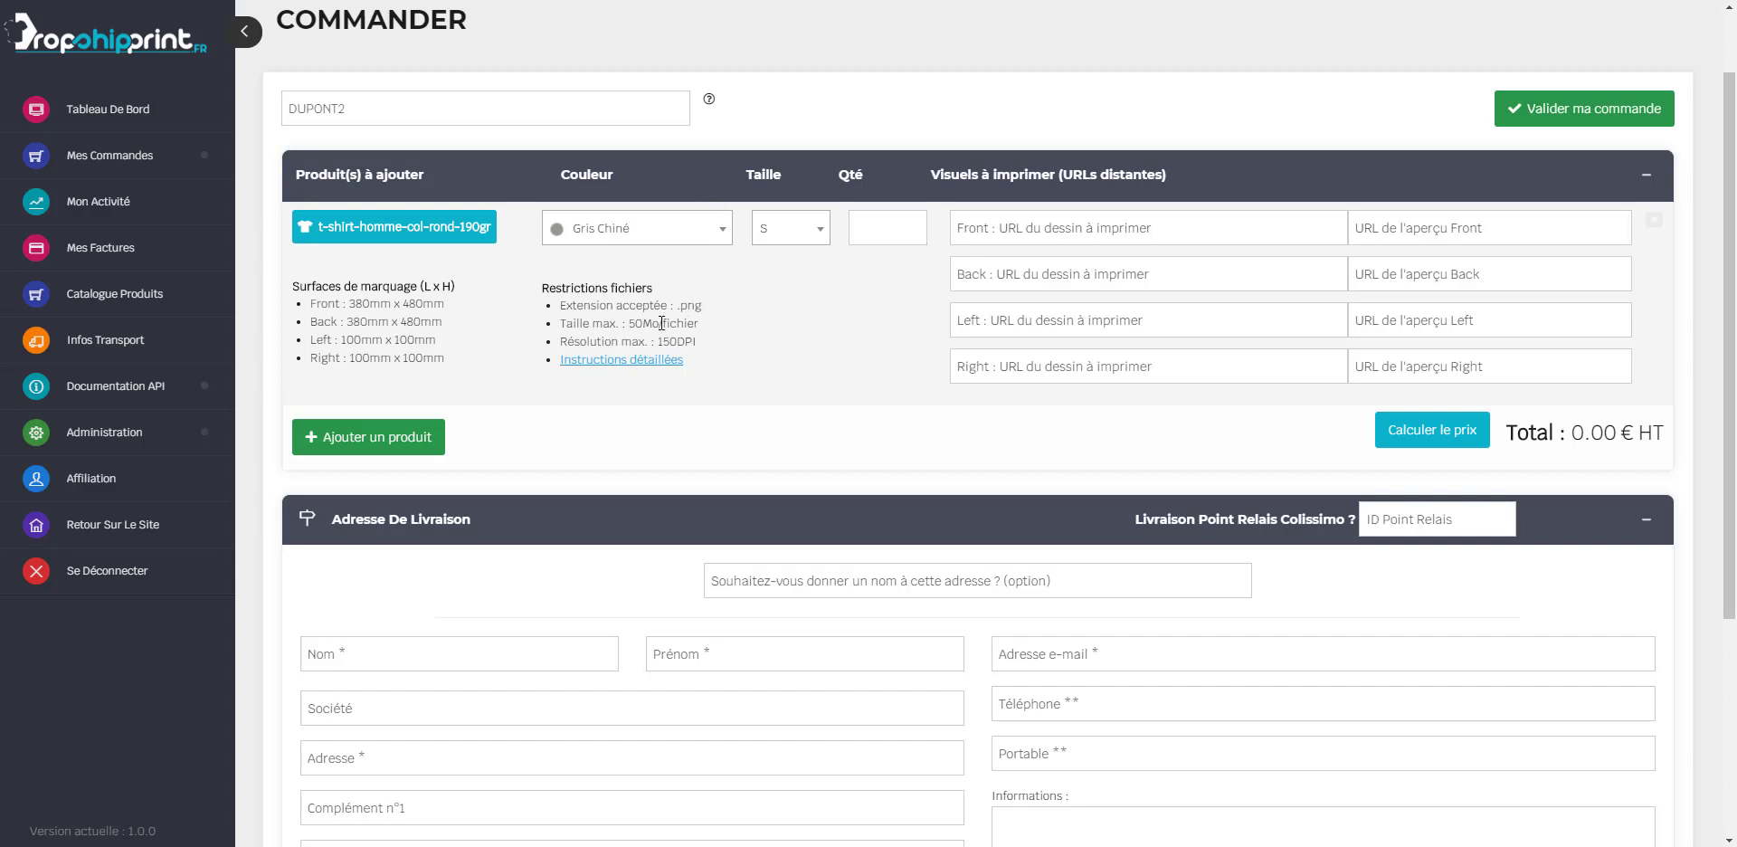
# Review the t-shirt's print file restrictions and detailed positioning instructions, closing the instruction sheet when done
pyautogui.moveTo(622, 323); pyautogui.dragTo(702, 344)
pyautogui.click(564, 328)
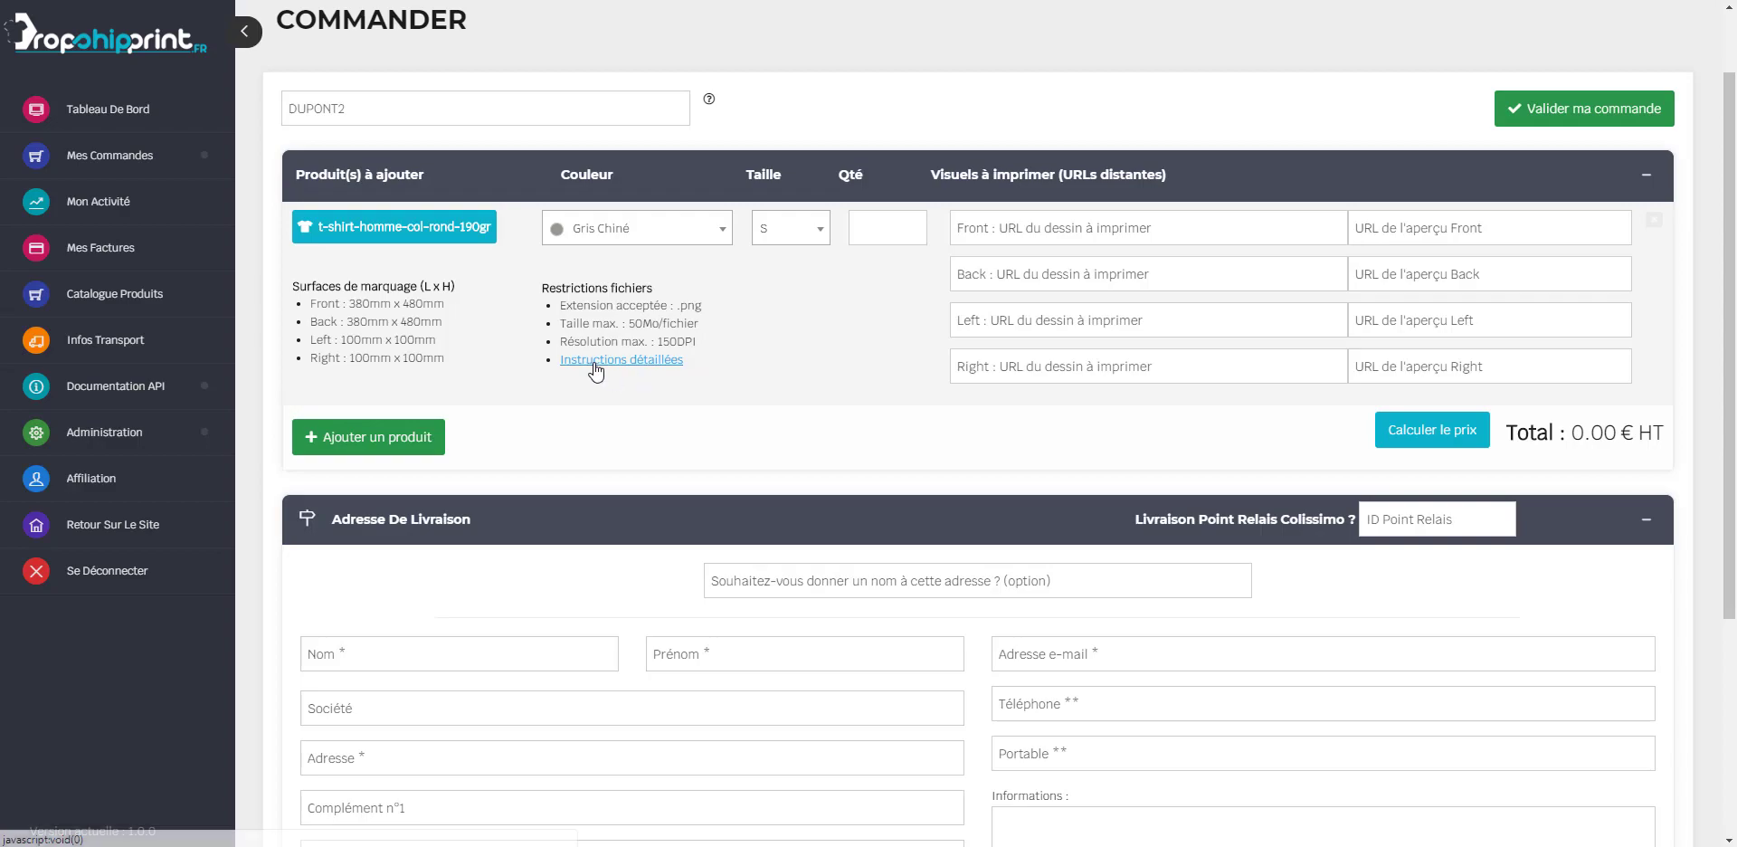
pyautogui.click(631, 361)
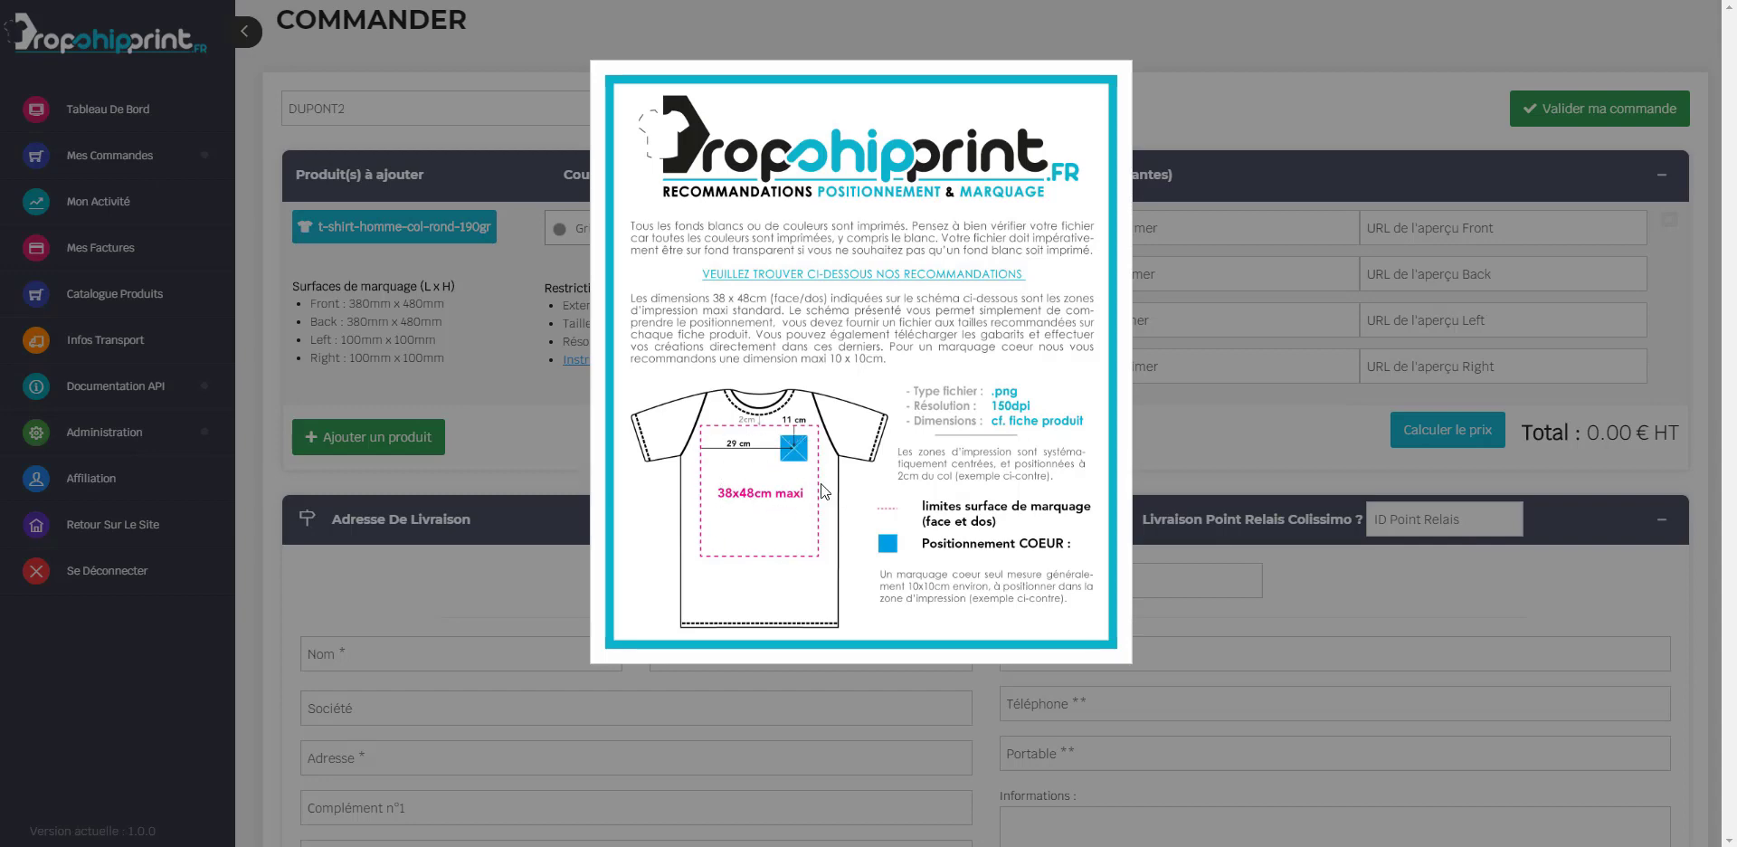
pyautogui.click(1167, 429)
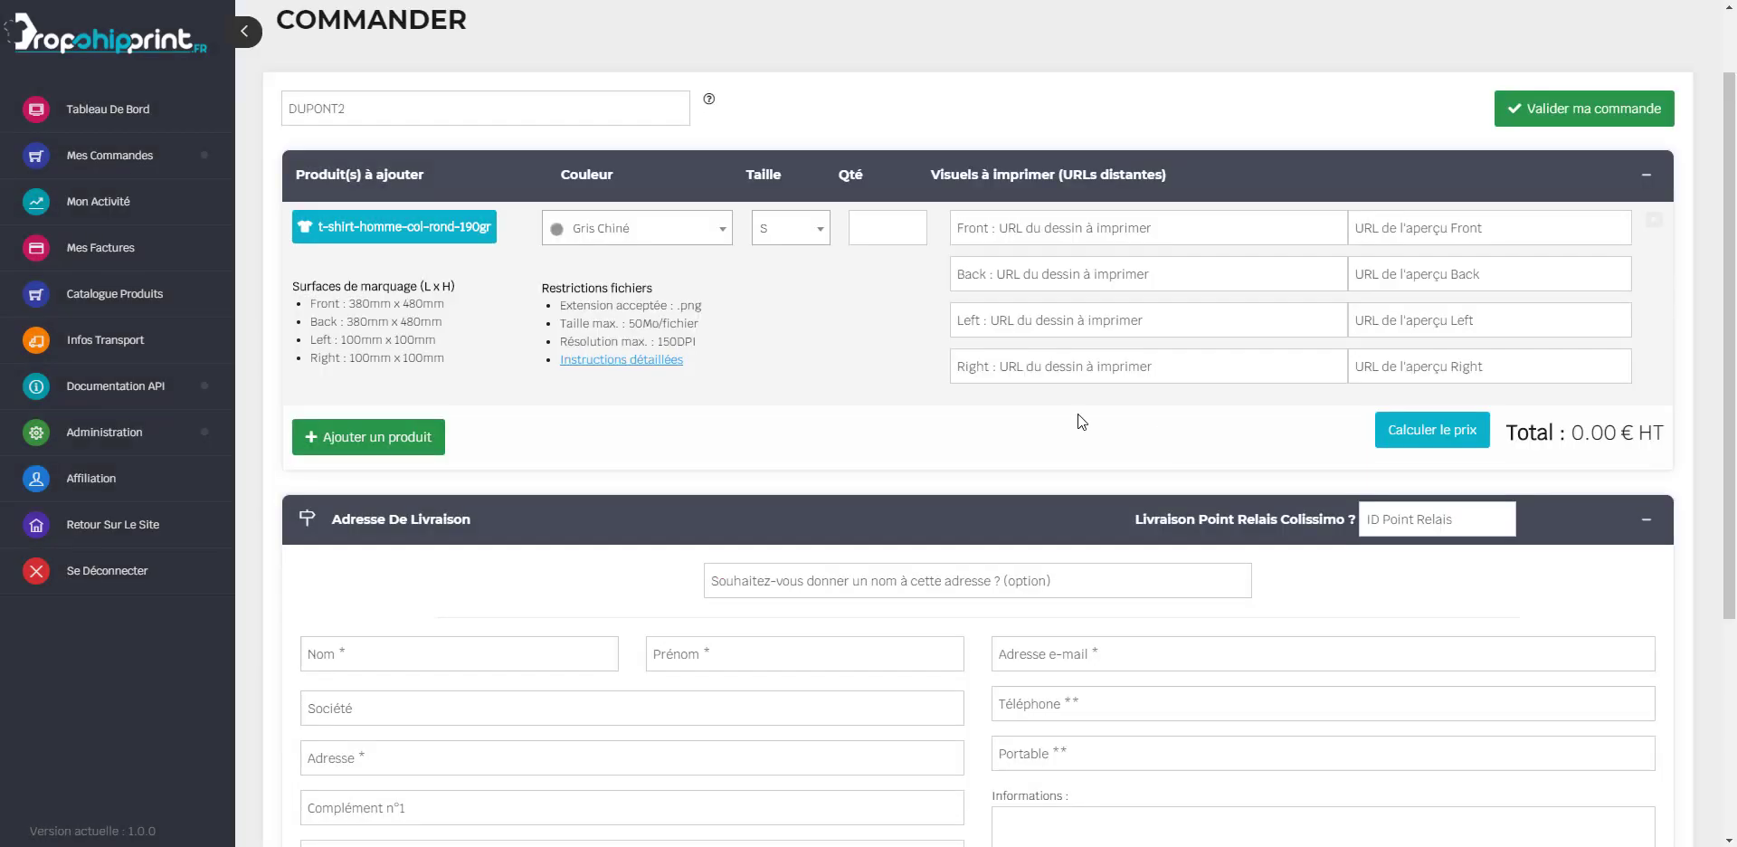
# Set the t-shirt's colour to Noir Profond, its size to XS and the quantity to 1
pyautogui.click(680, 242)
pyautogui.click(653, 378)
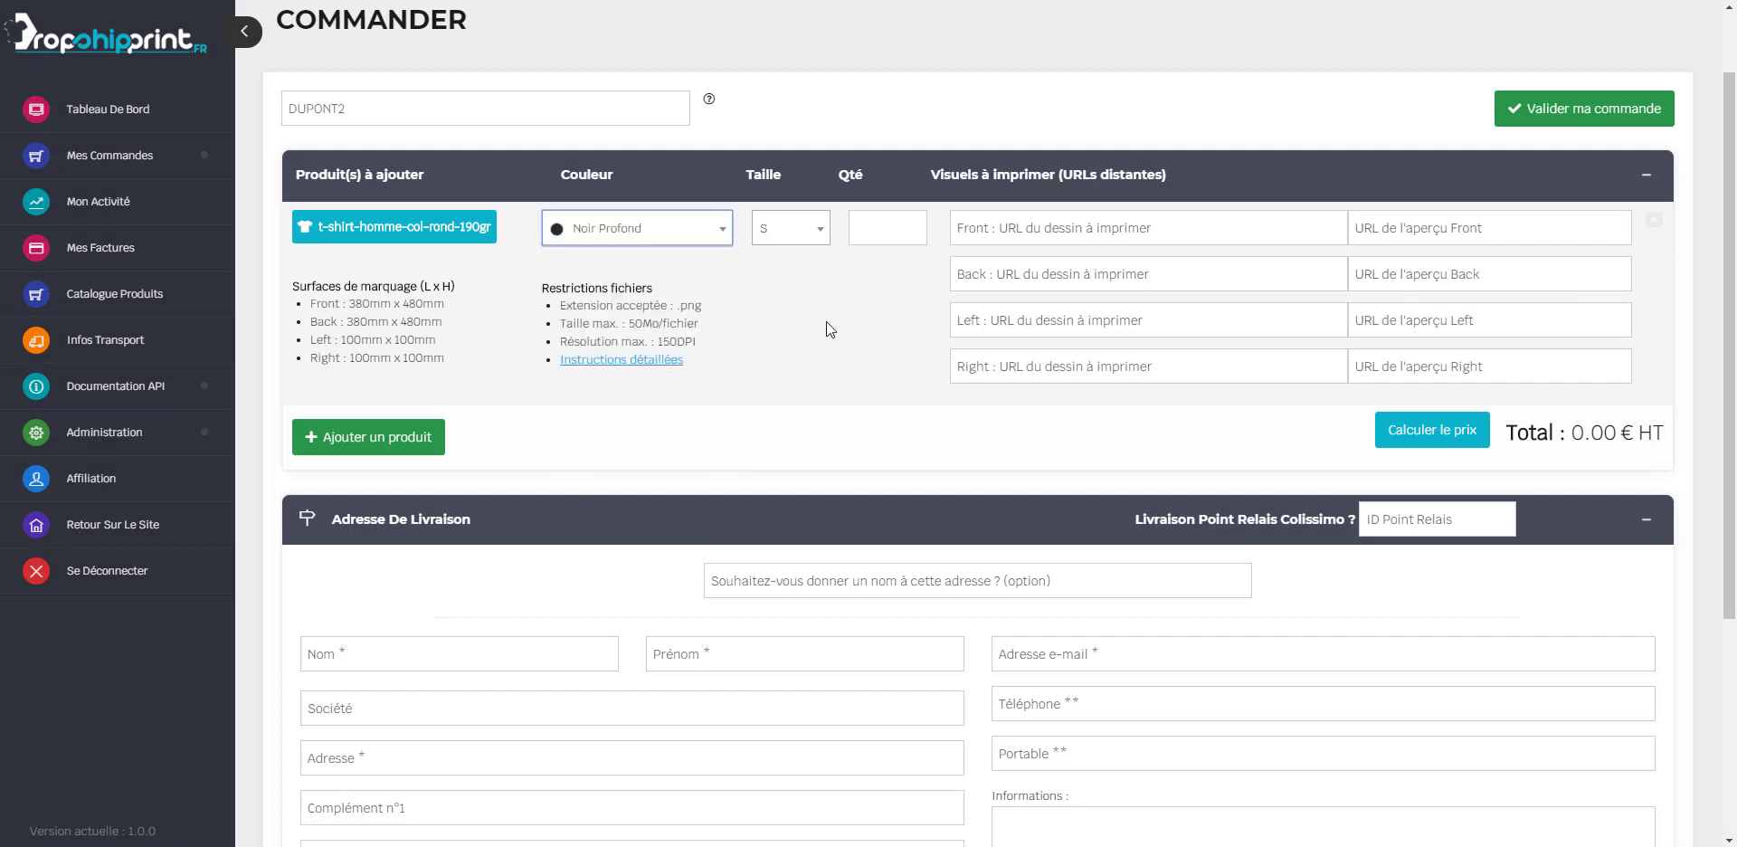
pyautogui.click(821, 237)
pyautogui.click(814, 380)
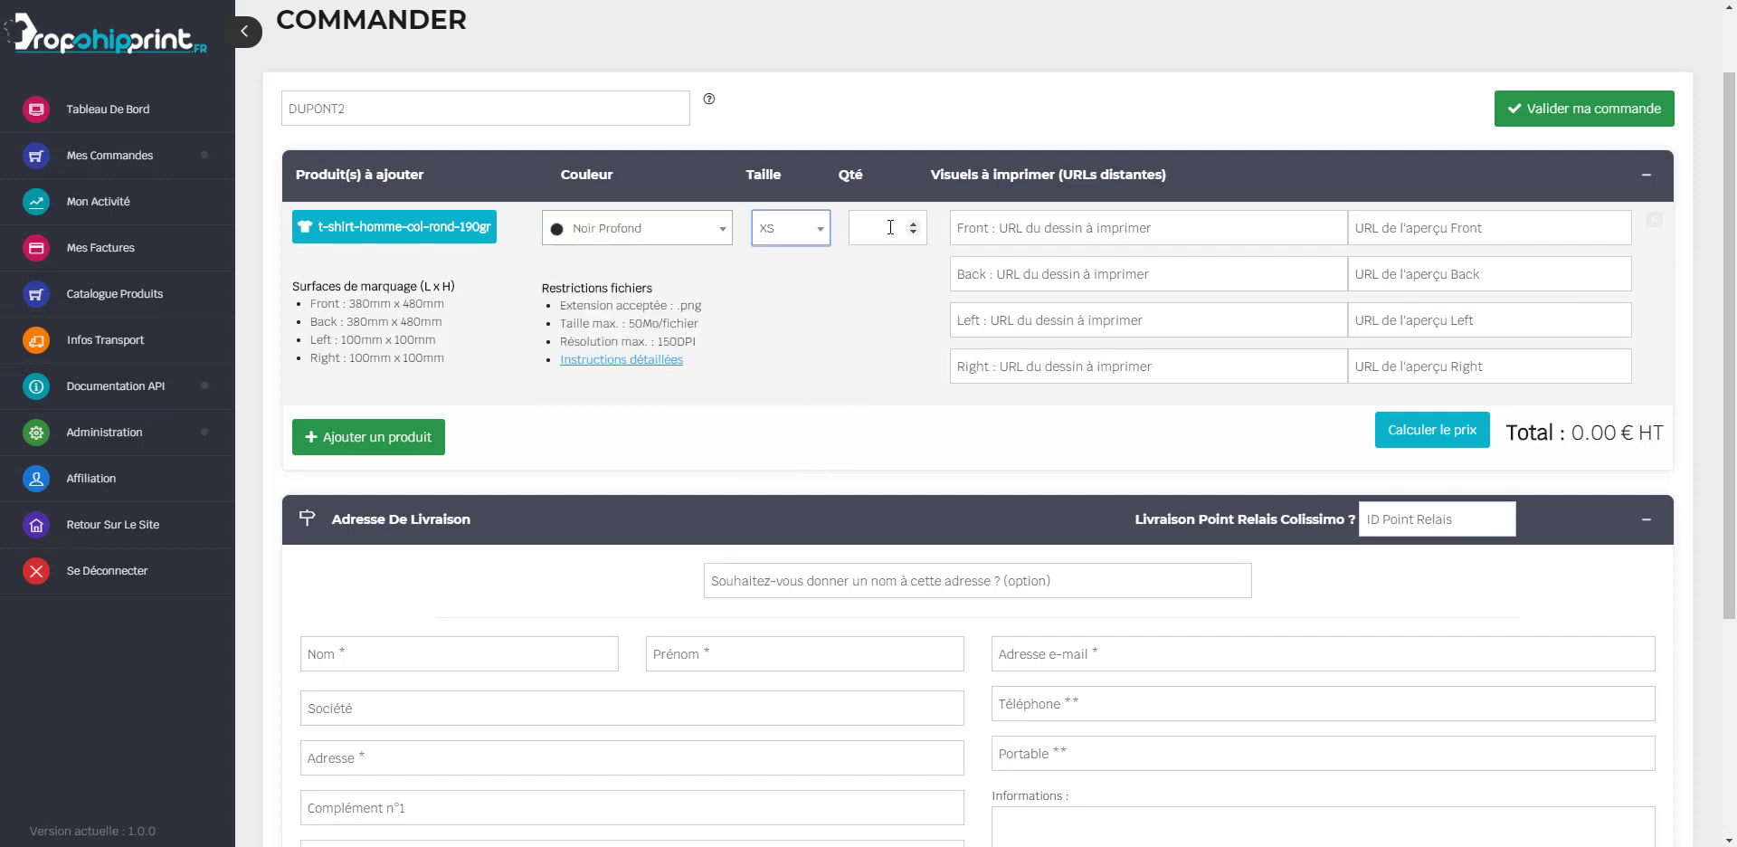
pyautogui.click(891, 227)
pyautogui.click(910, 333)
pyautogui.click(1095, 237)
pyautogui.write('https://dropshipprint.fr/uploads/DSP_Back-01.png')
pyautogui.moveTo(1100, 228); pyautogui.dragTo(1147, 228)
pyautogui.click(888, 352)
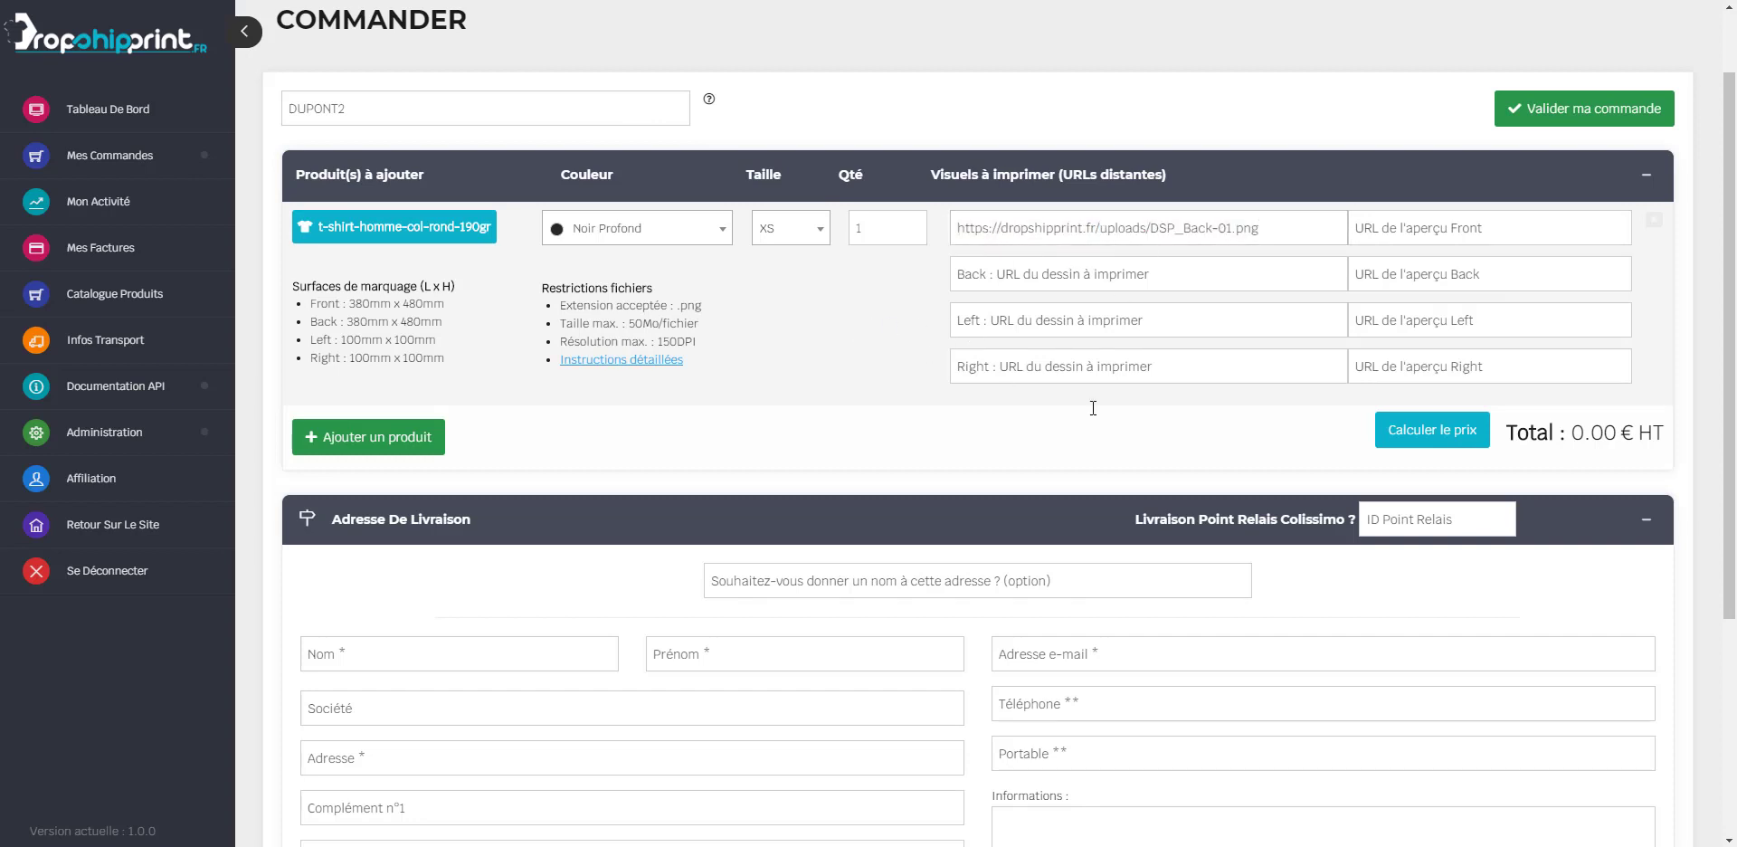
pyautogui.click(1463, 433)
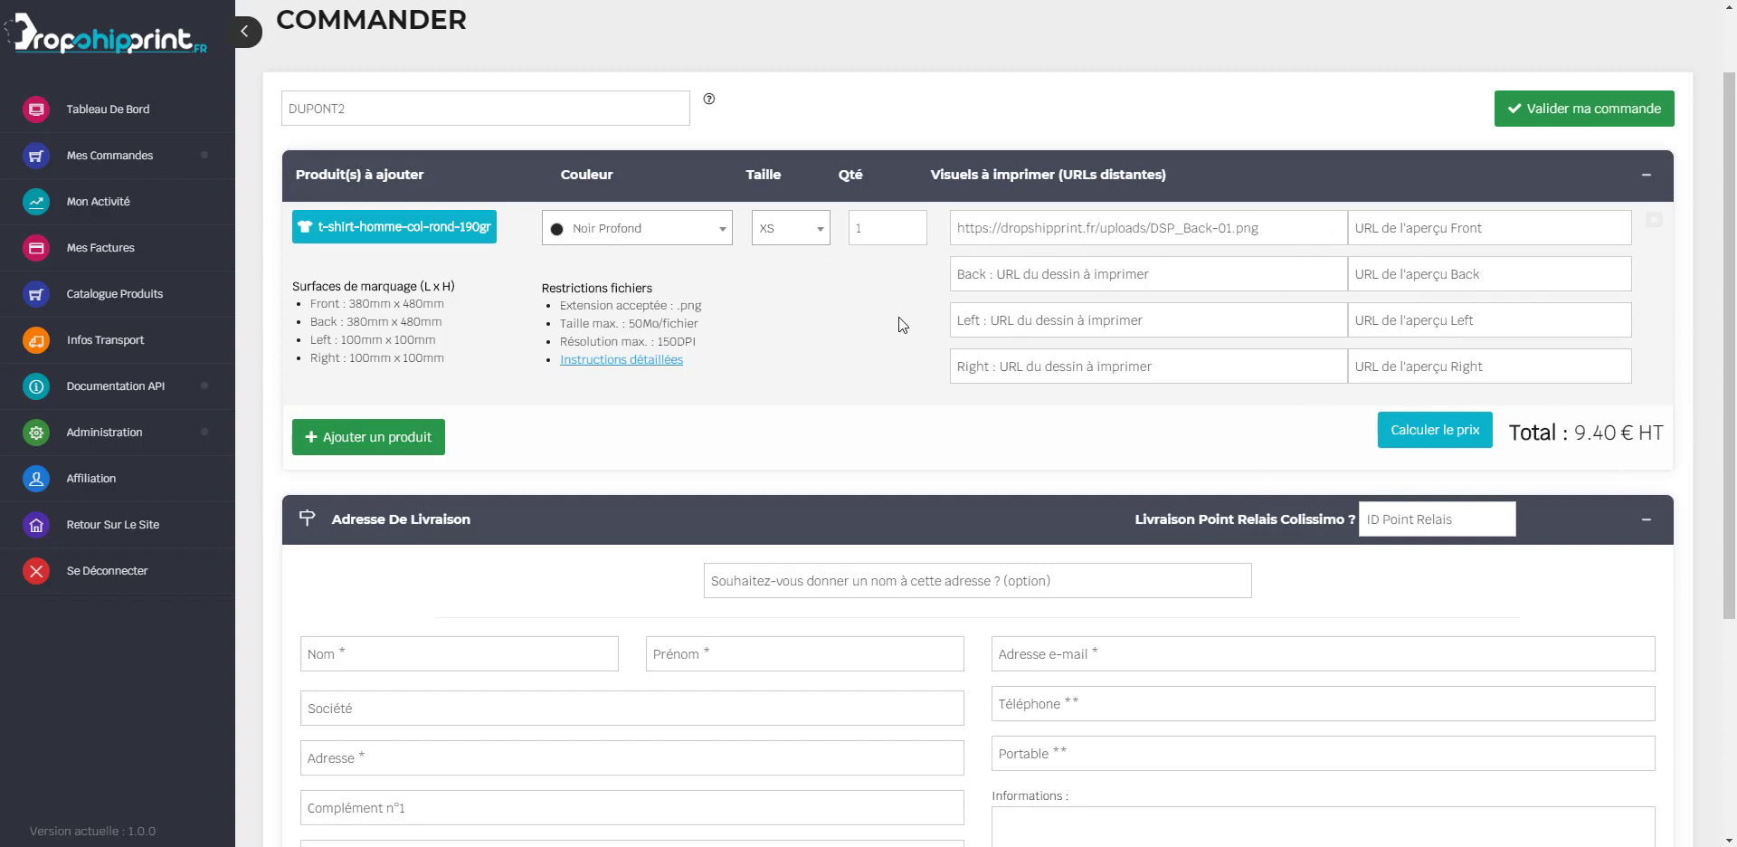
# Fill in the delivery address name and the recipient's full name, street address, postcode, city, e-mail and phone numbers
pyautogui.scroll(-2, 888, 318)
pyautogui.scroll(-1, 914, 284)
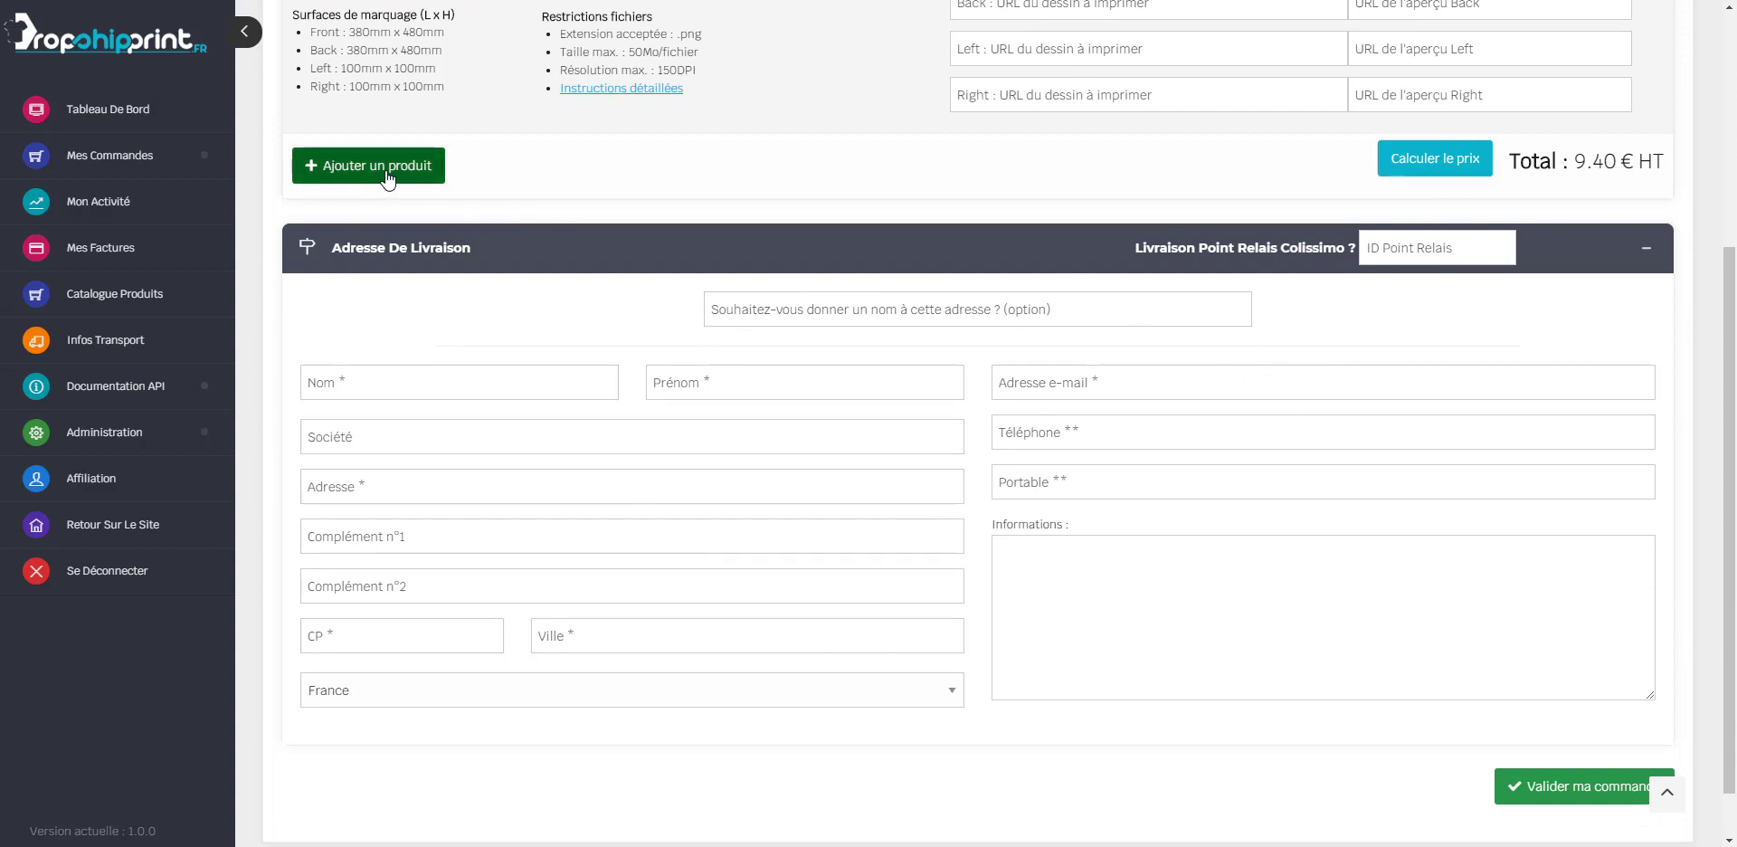
pyautogui.scroll(-1, 859, 219)
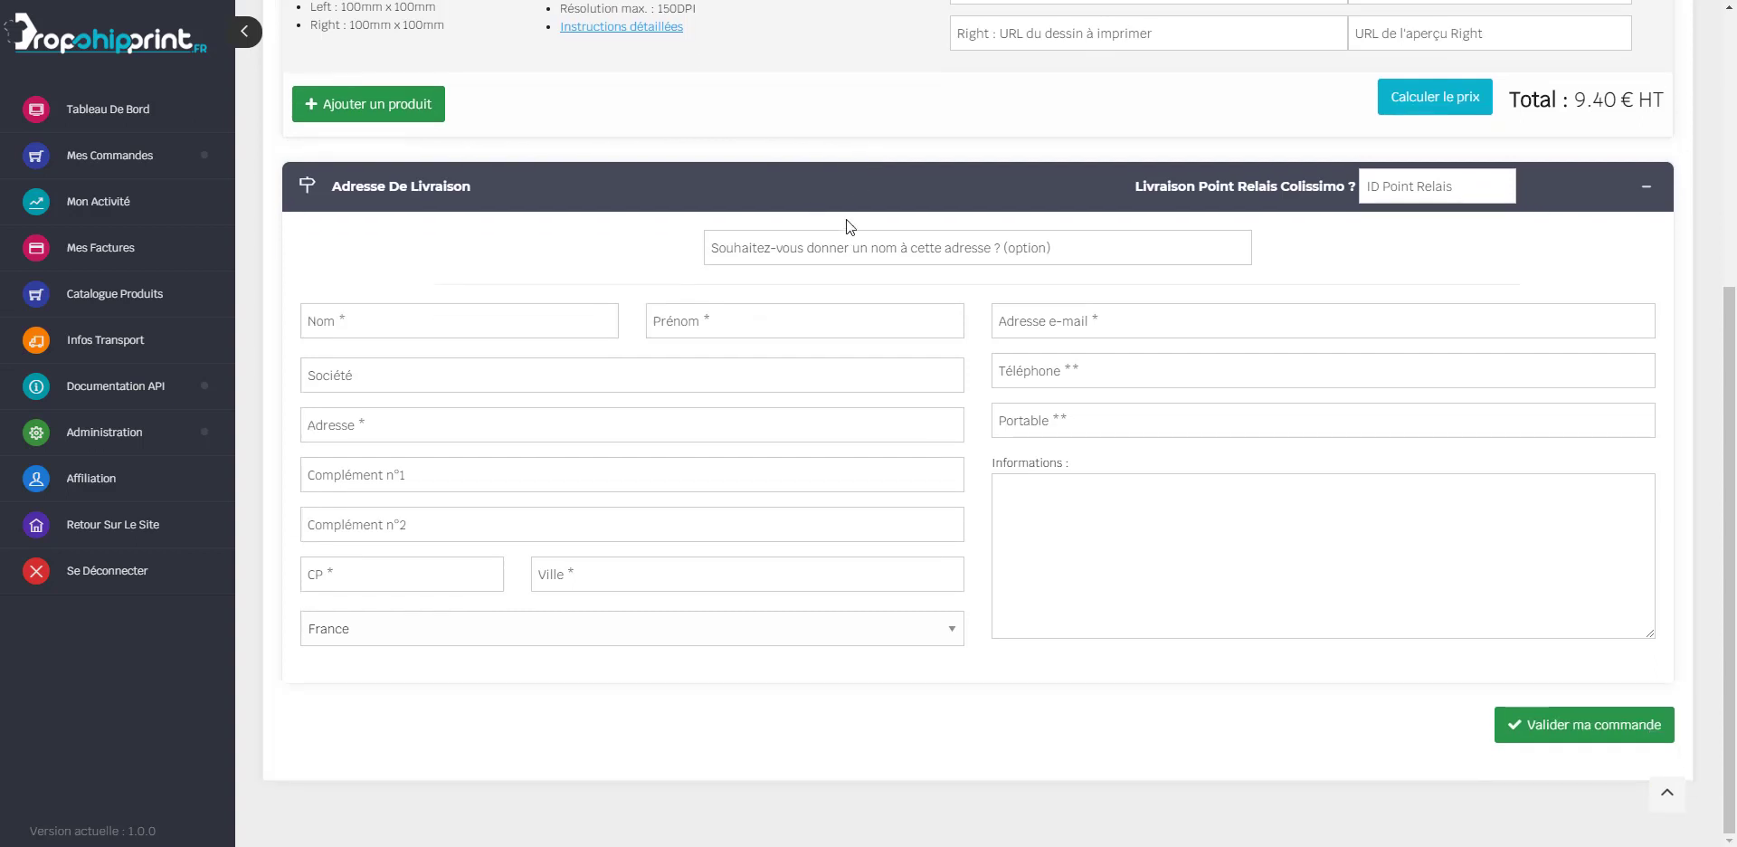
pyautogui.write('DUPONT')
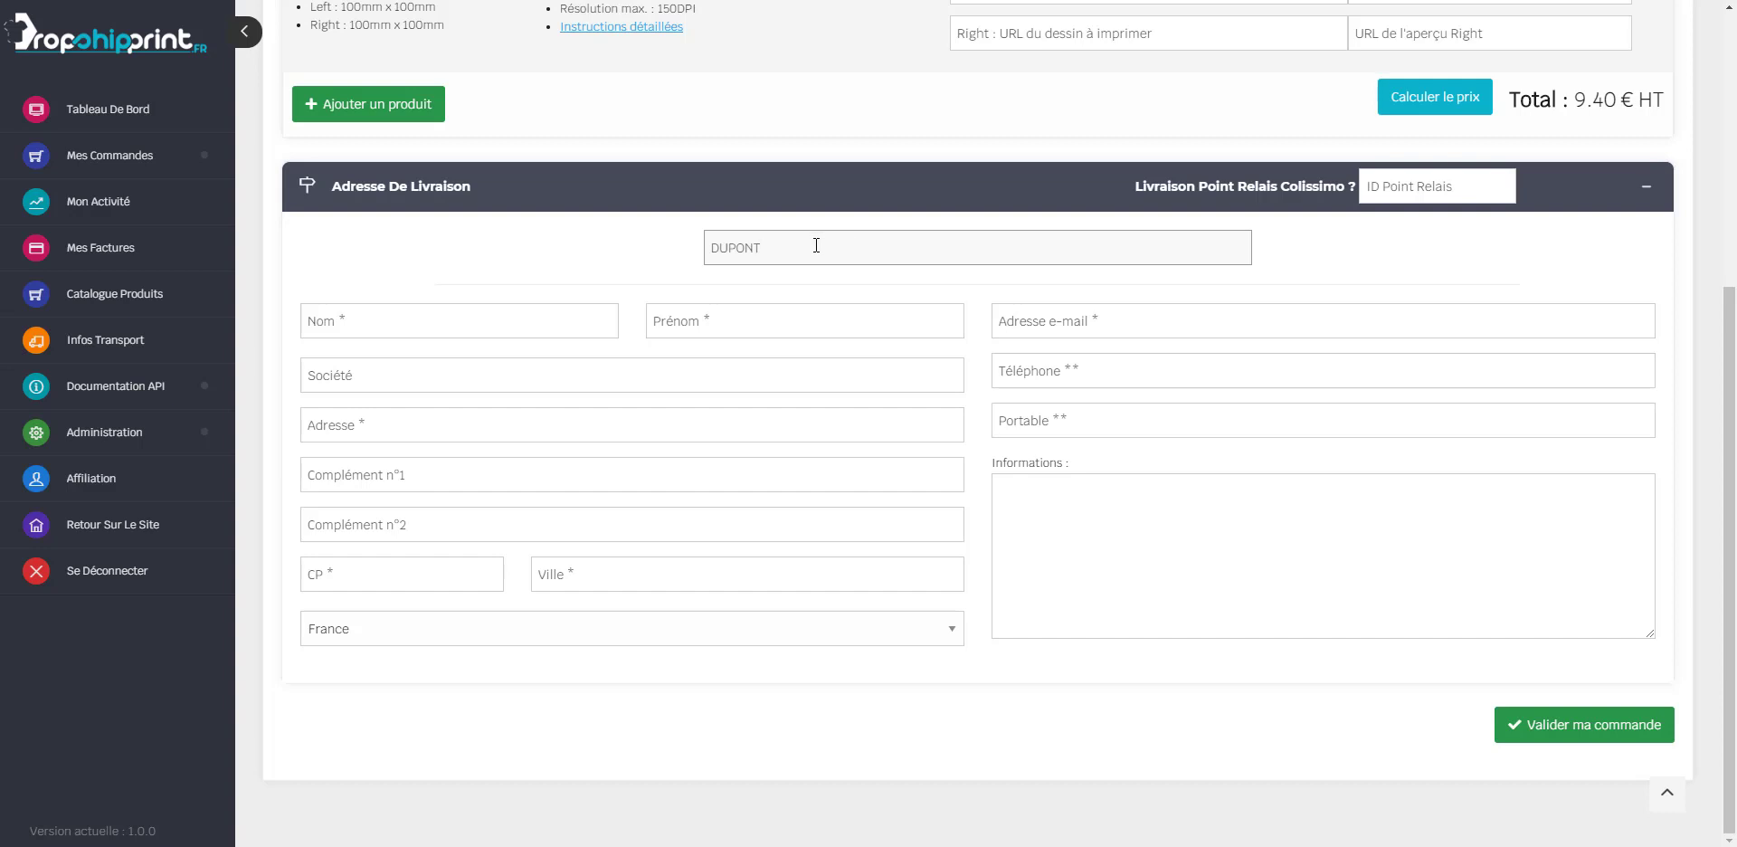
pyautogui.click(537, 323)
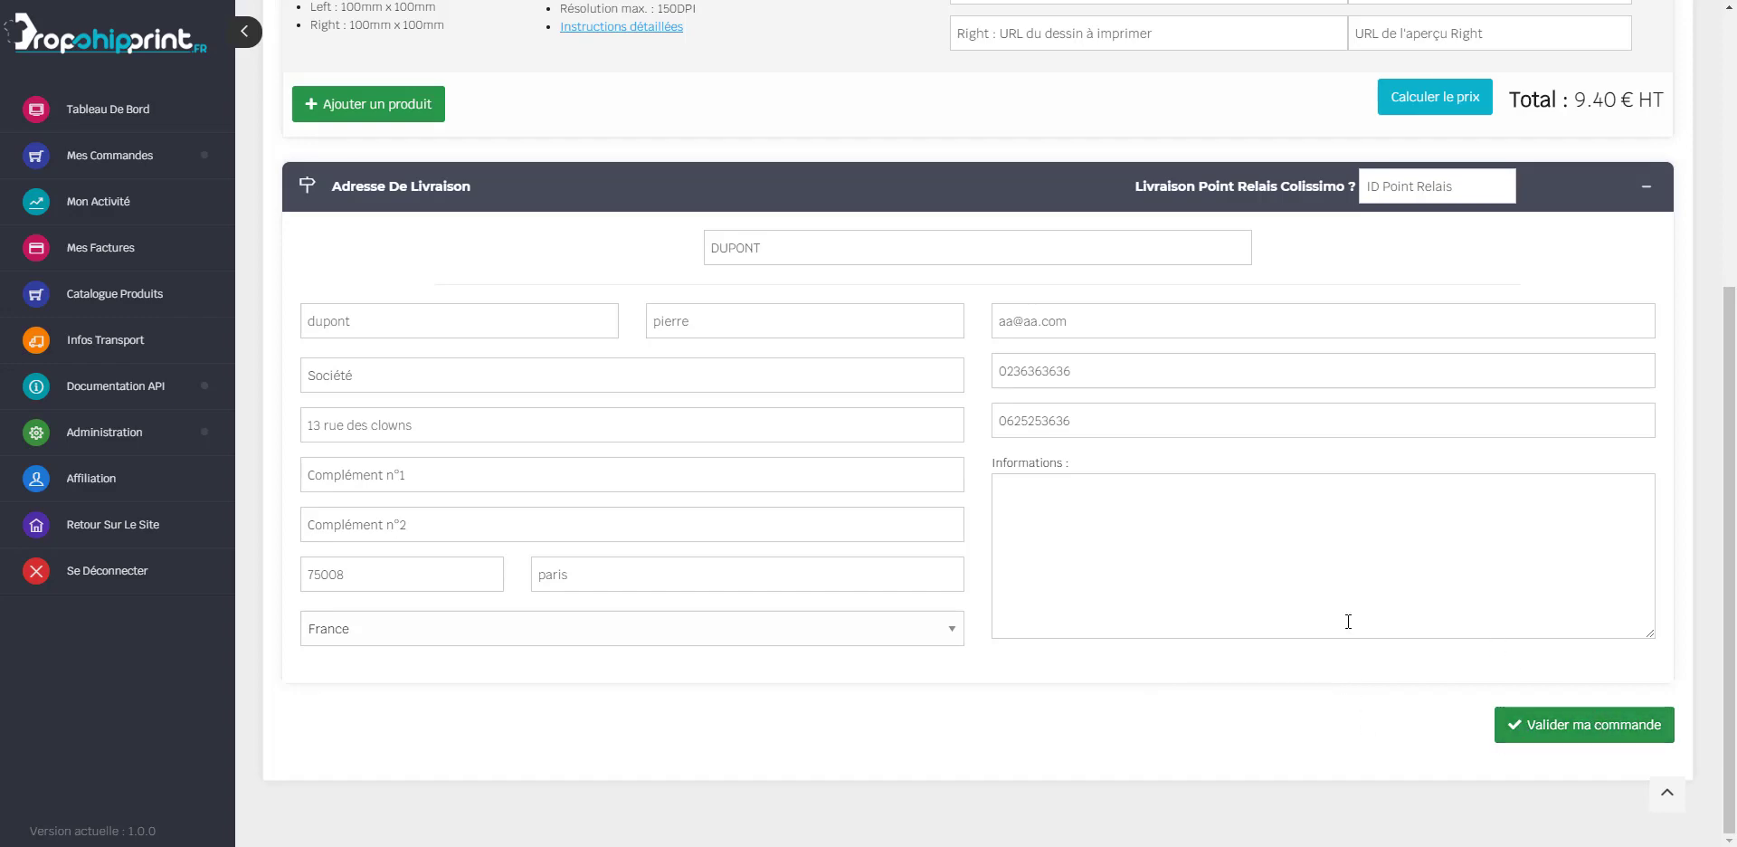
# Recheck the product line and front design URL, and submit the completed order form for its summary
pyautogui.scroll(5, 1130, 545)
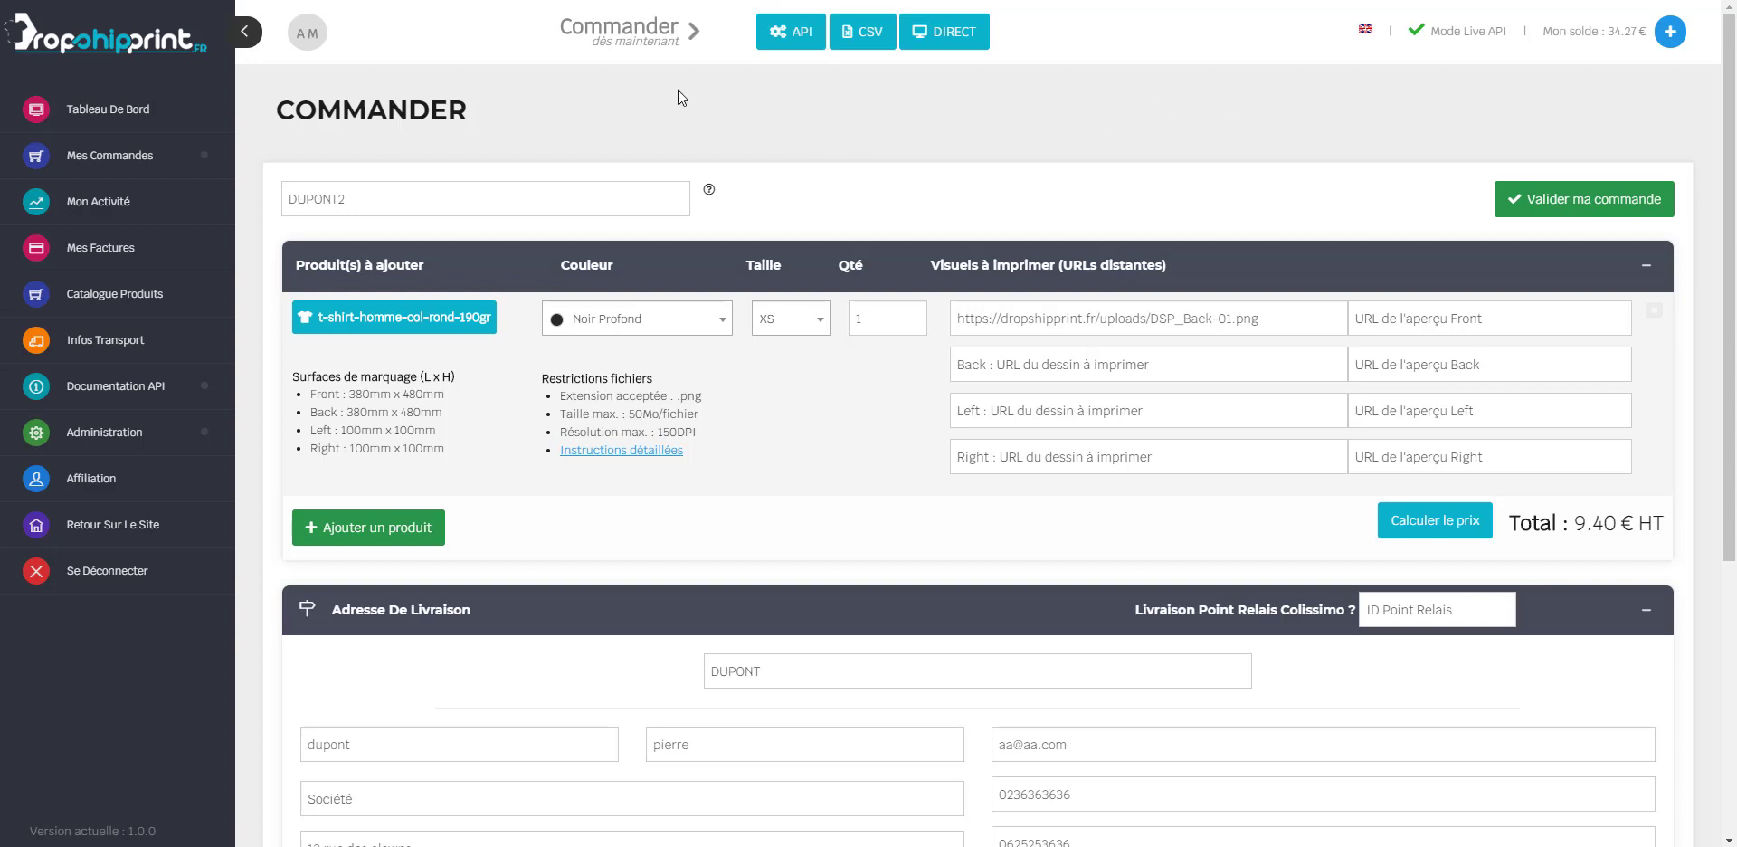
pyautogui.click(1304, 321)
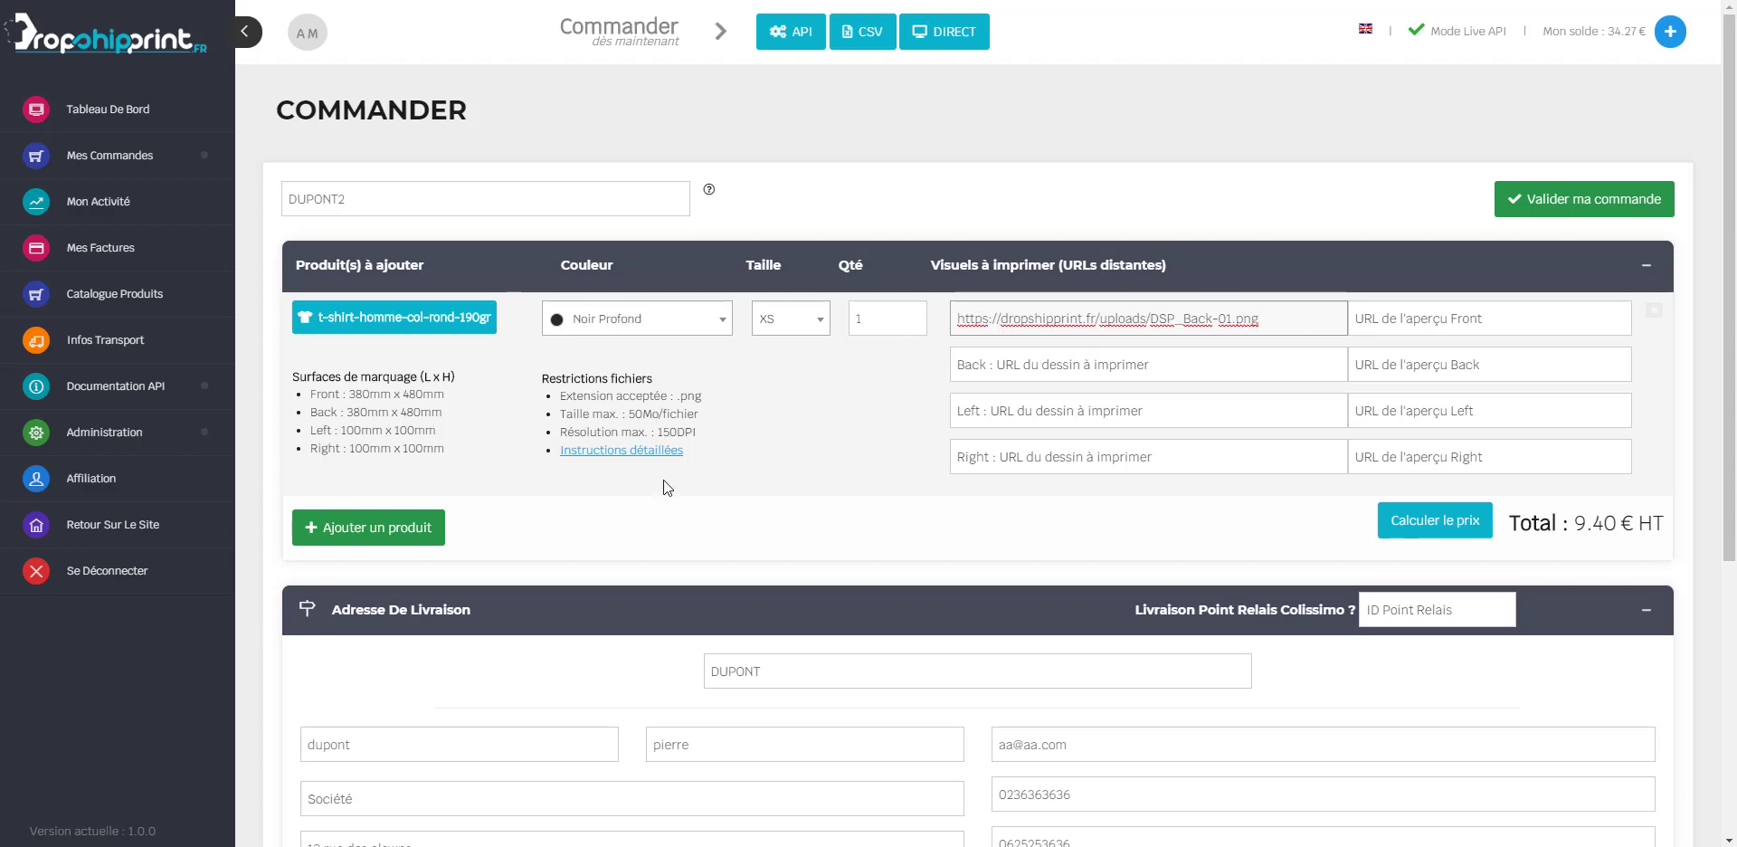
pyautogui.scroll(-5, 1421, 346)
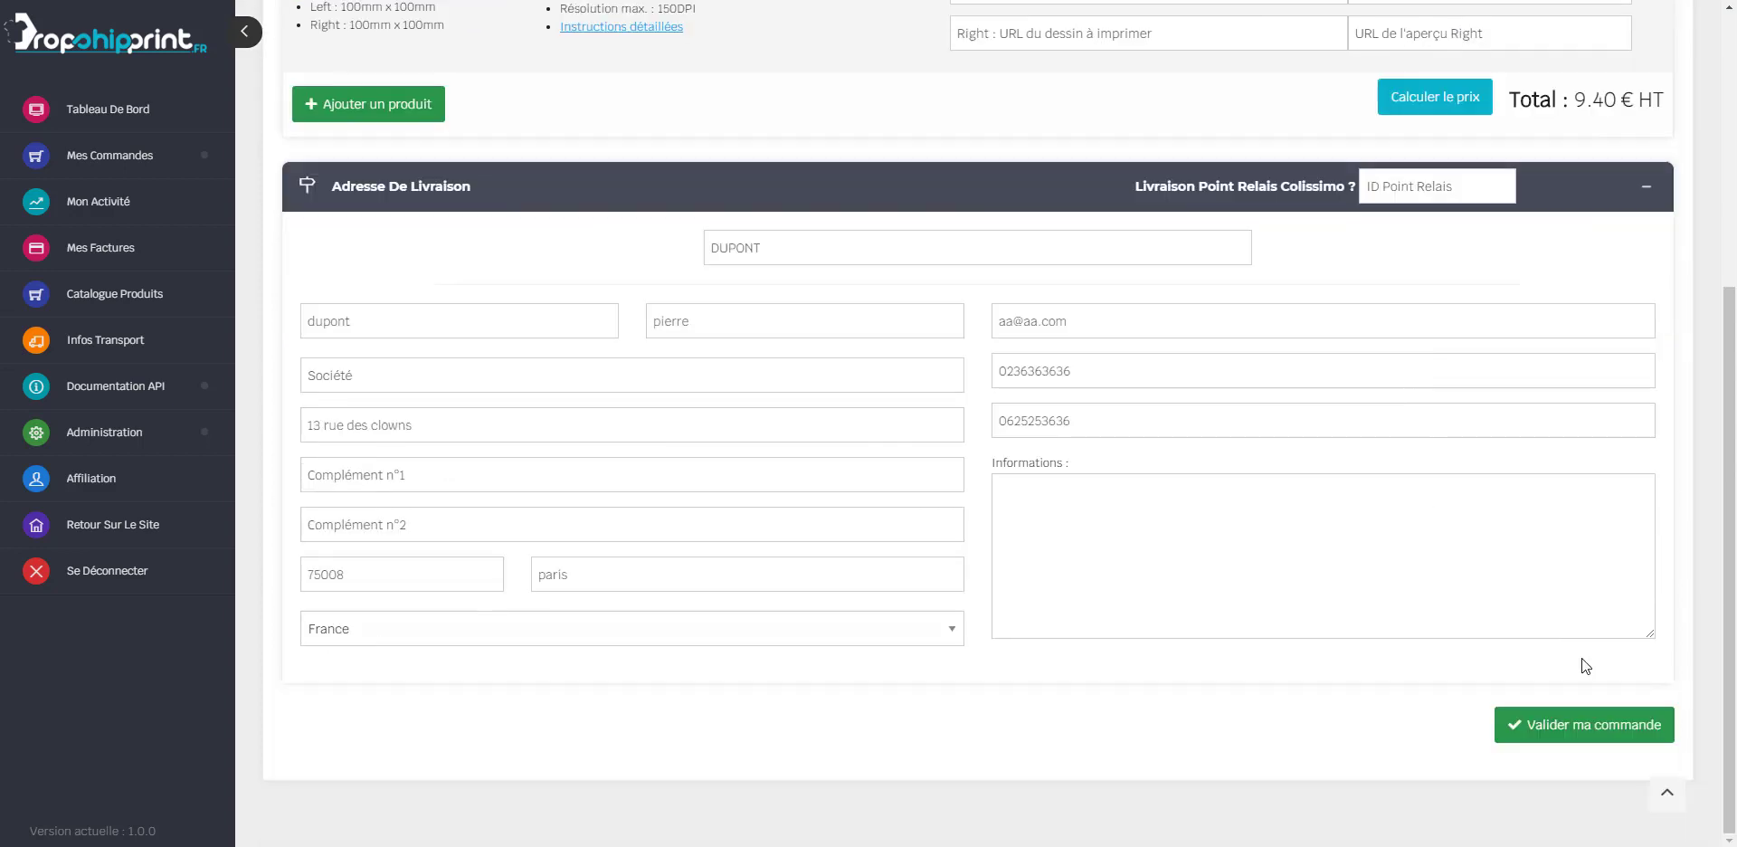
pyautogui.click(1562, 728)
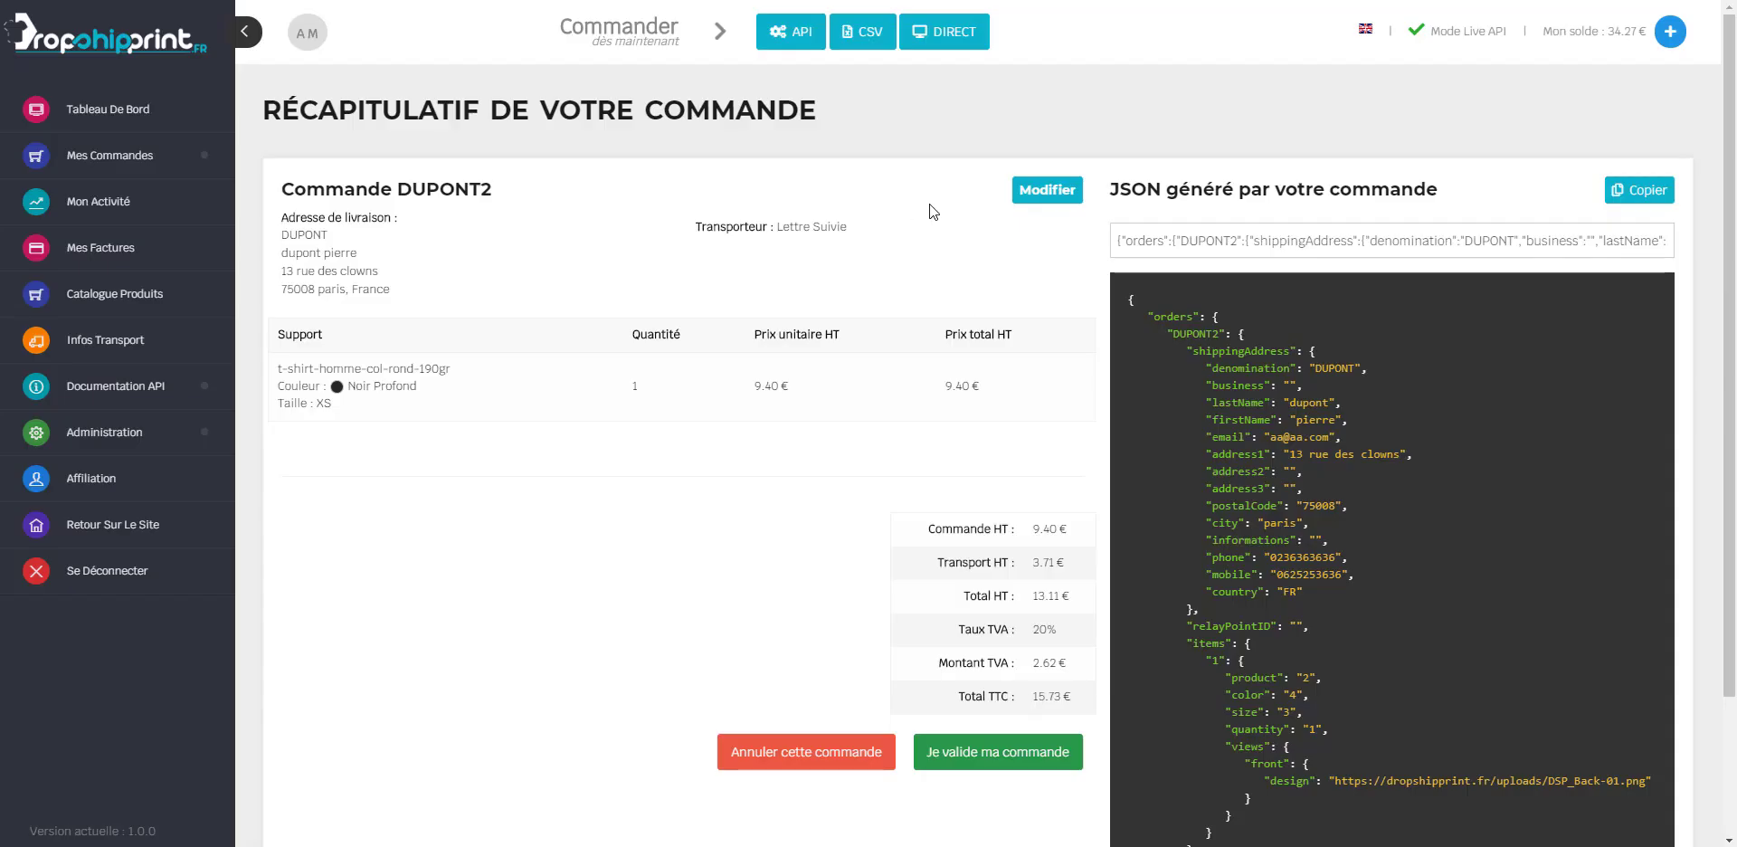
# Examine the order number, delivery address, transport cost and tax-inclusive total in the order summary
pyautogui.moveTo(380, 188); pyautogui.dragTo(496, 185)
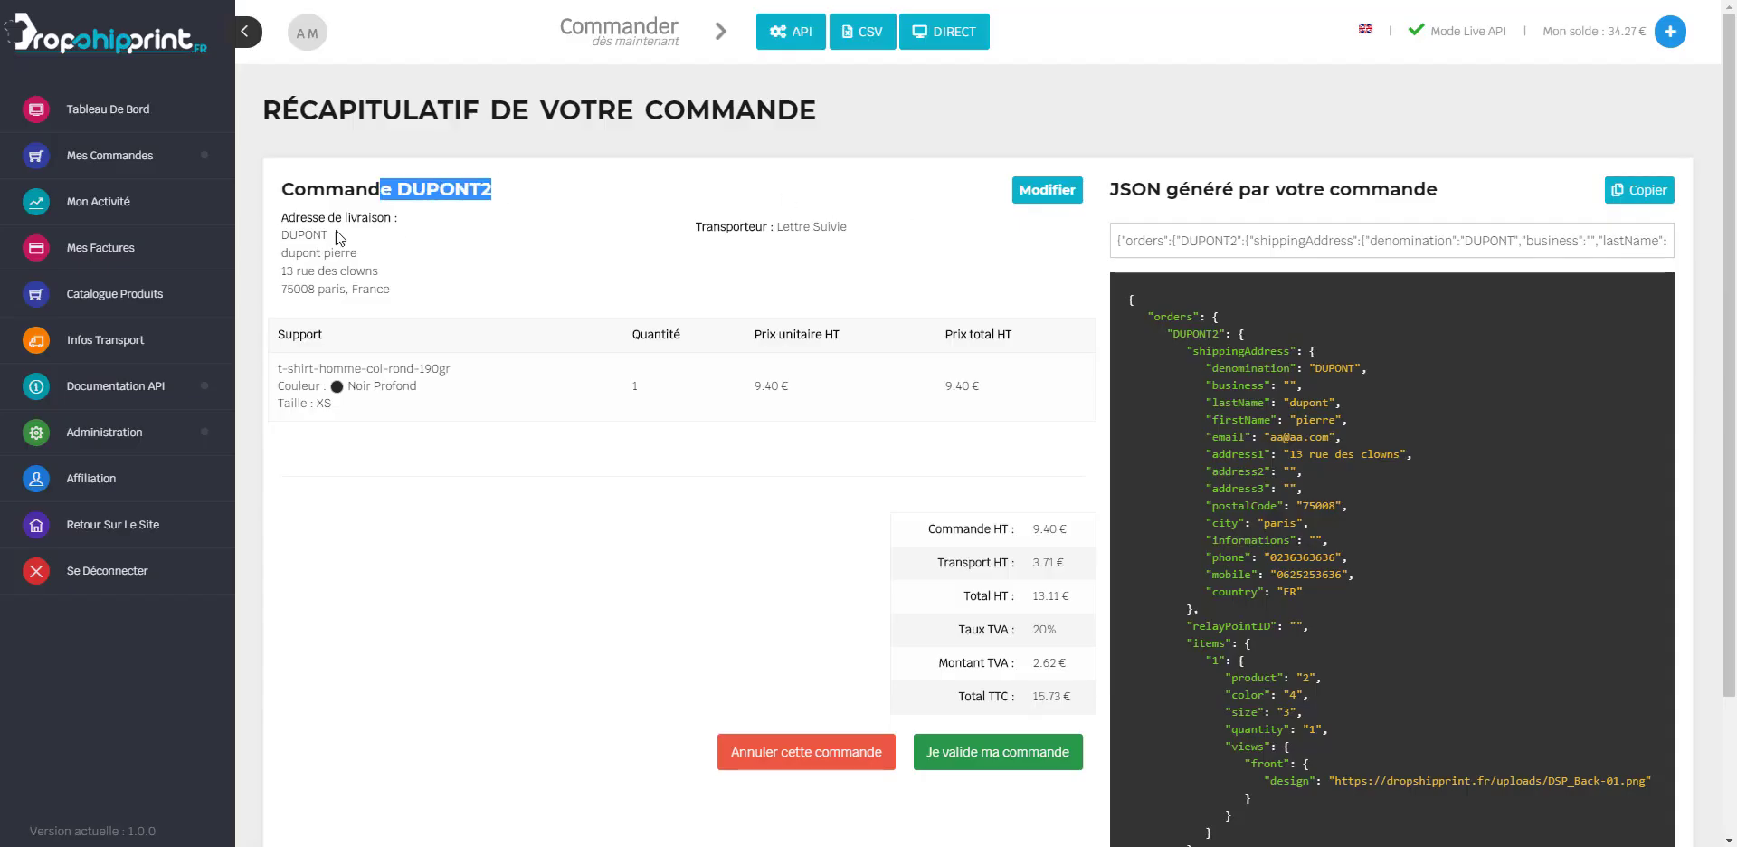
pyautogui.moveTo(335, 230); pyautogui.dragTo(388, 299)
pyautogui.click(400, 359)
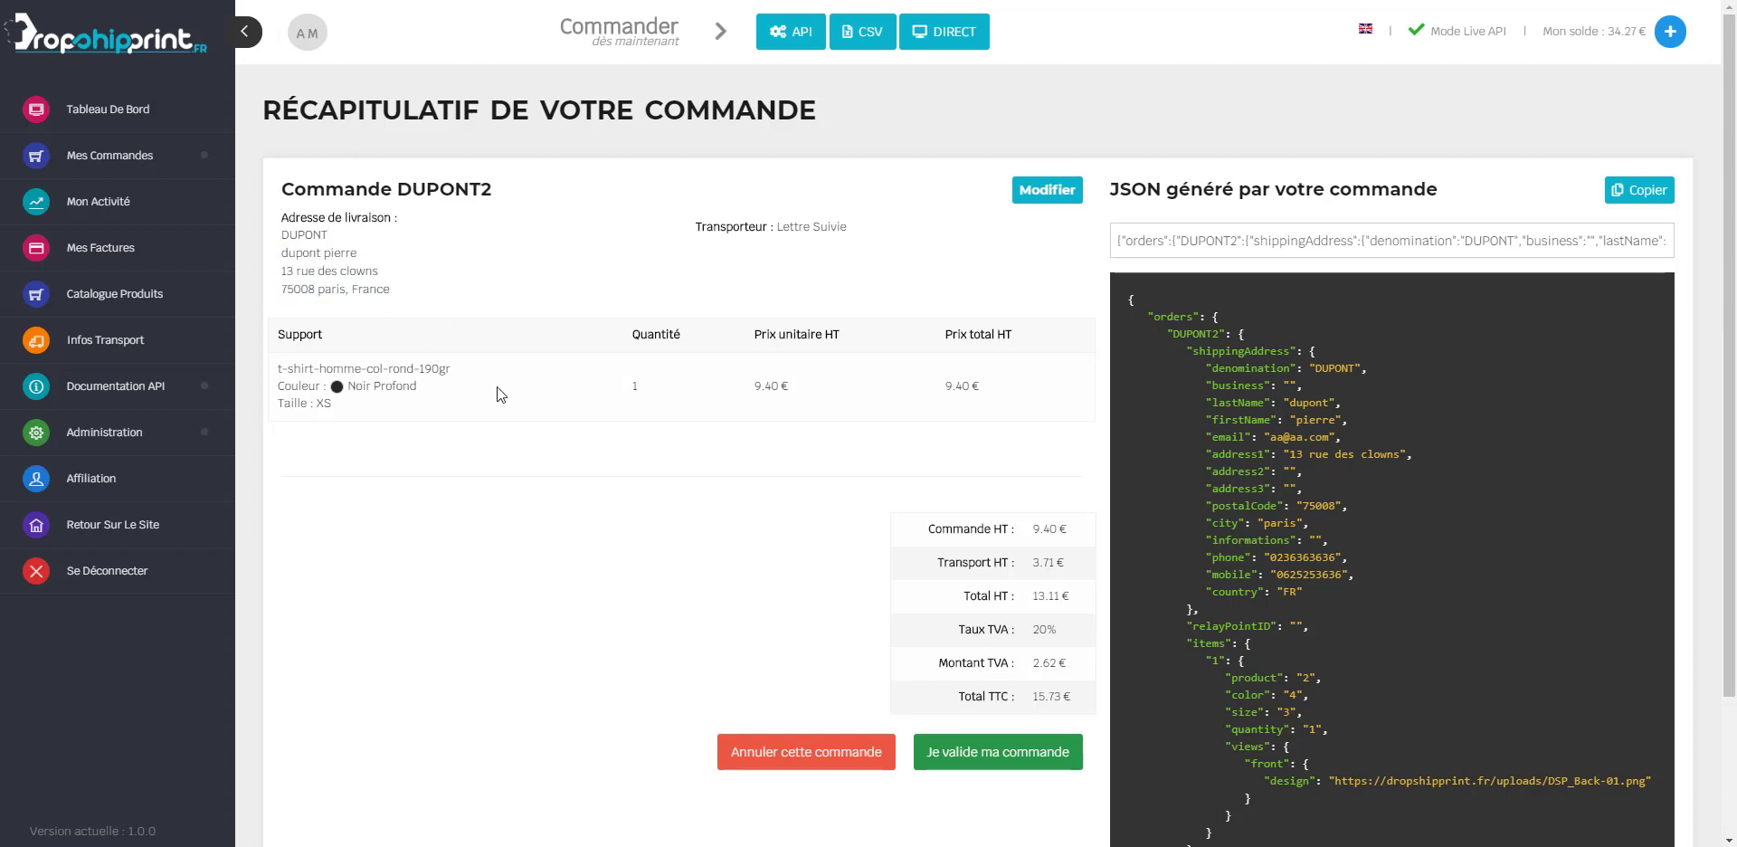
pyautogui.scroll(-1, 961, 391)
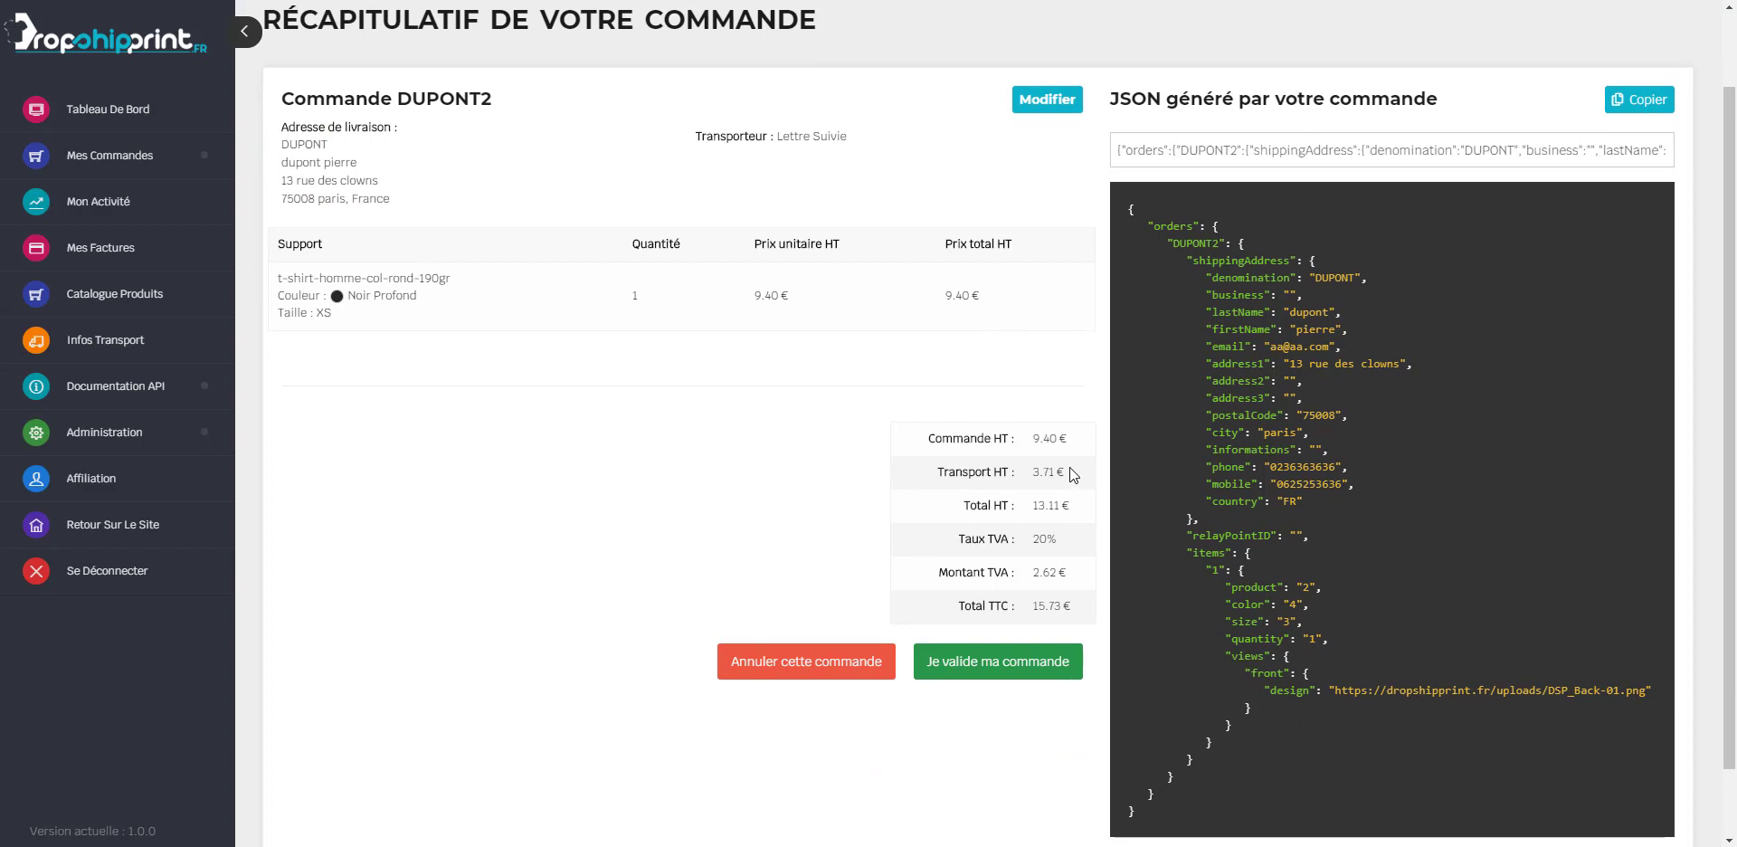
pyautogui.moveTo(1069, 470); pyautogui.dragTo(1028, 474)
pyautogui.moveTo(1083, 608); pyautogui.dragTo(990, 606)
pyautogui.click(990, 605)
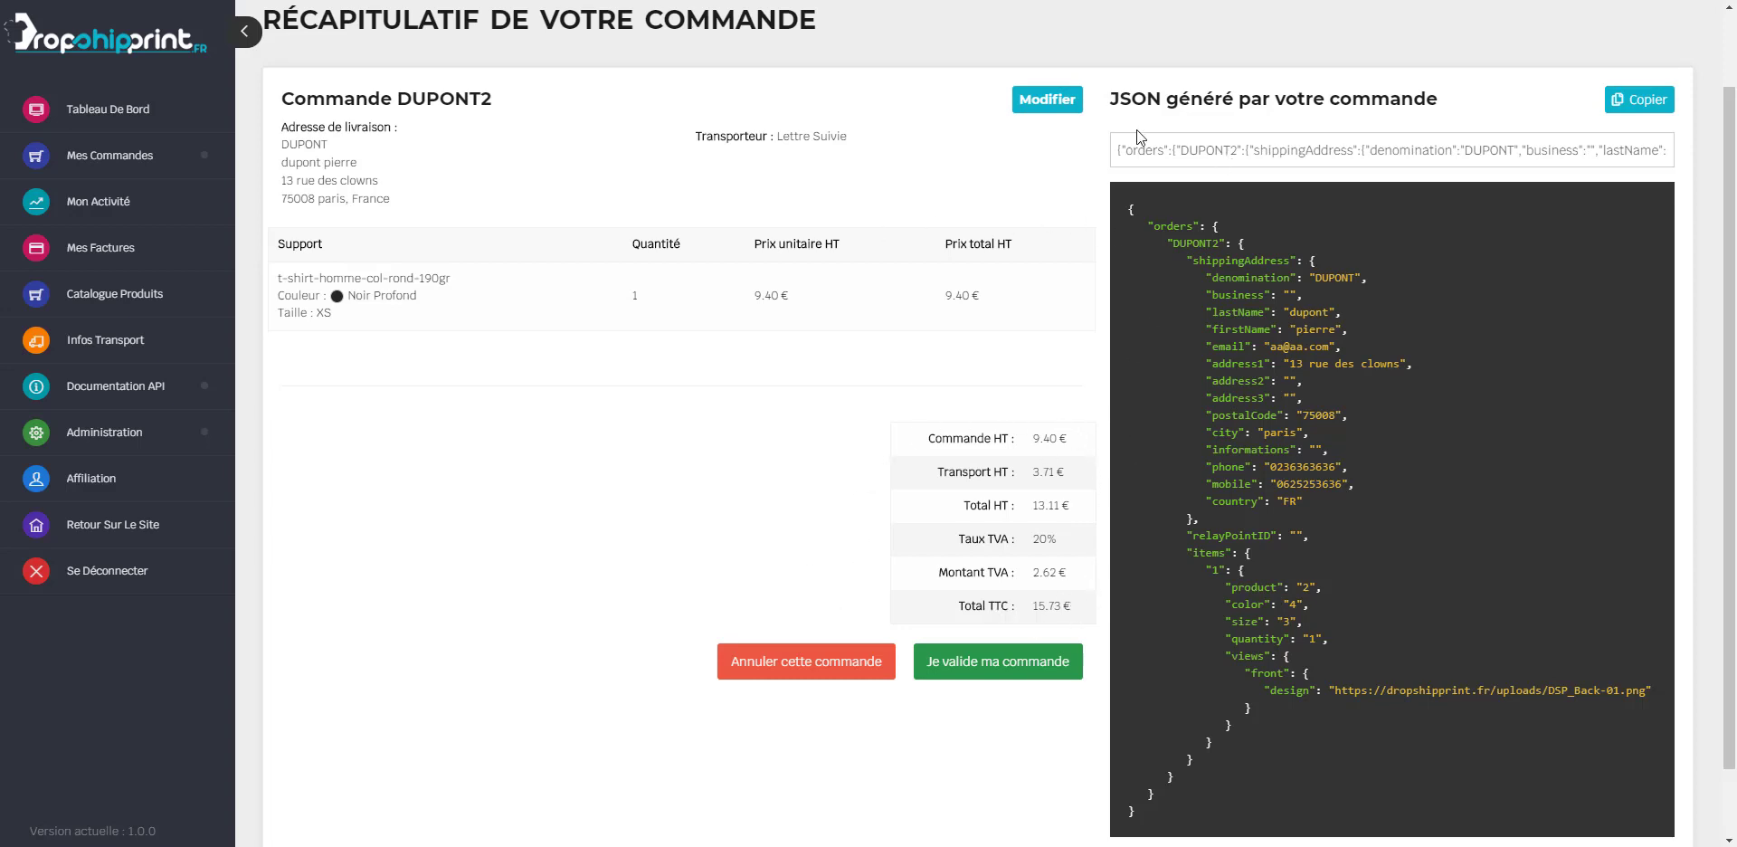
# Examine the JSON code generated for the order
pyautogui.moveTo(1109, 98); pyautogui.dragTo(1293, 94)
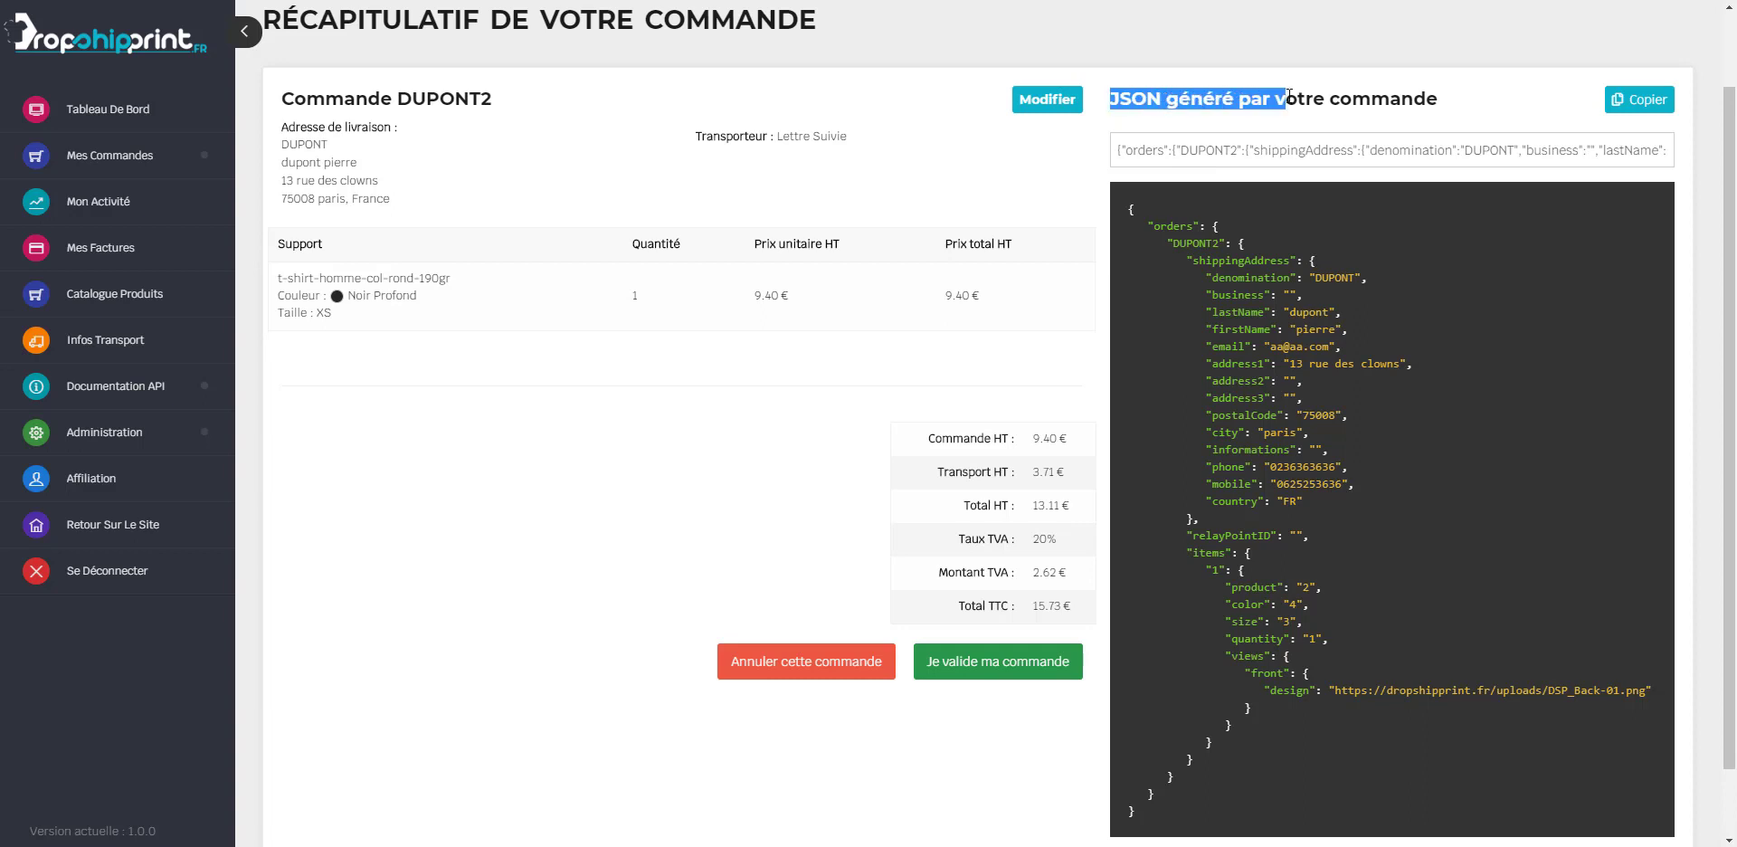
pyautogui.click(1237, 106)
pyautogui.doubleClick(1146, 105)
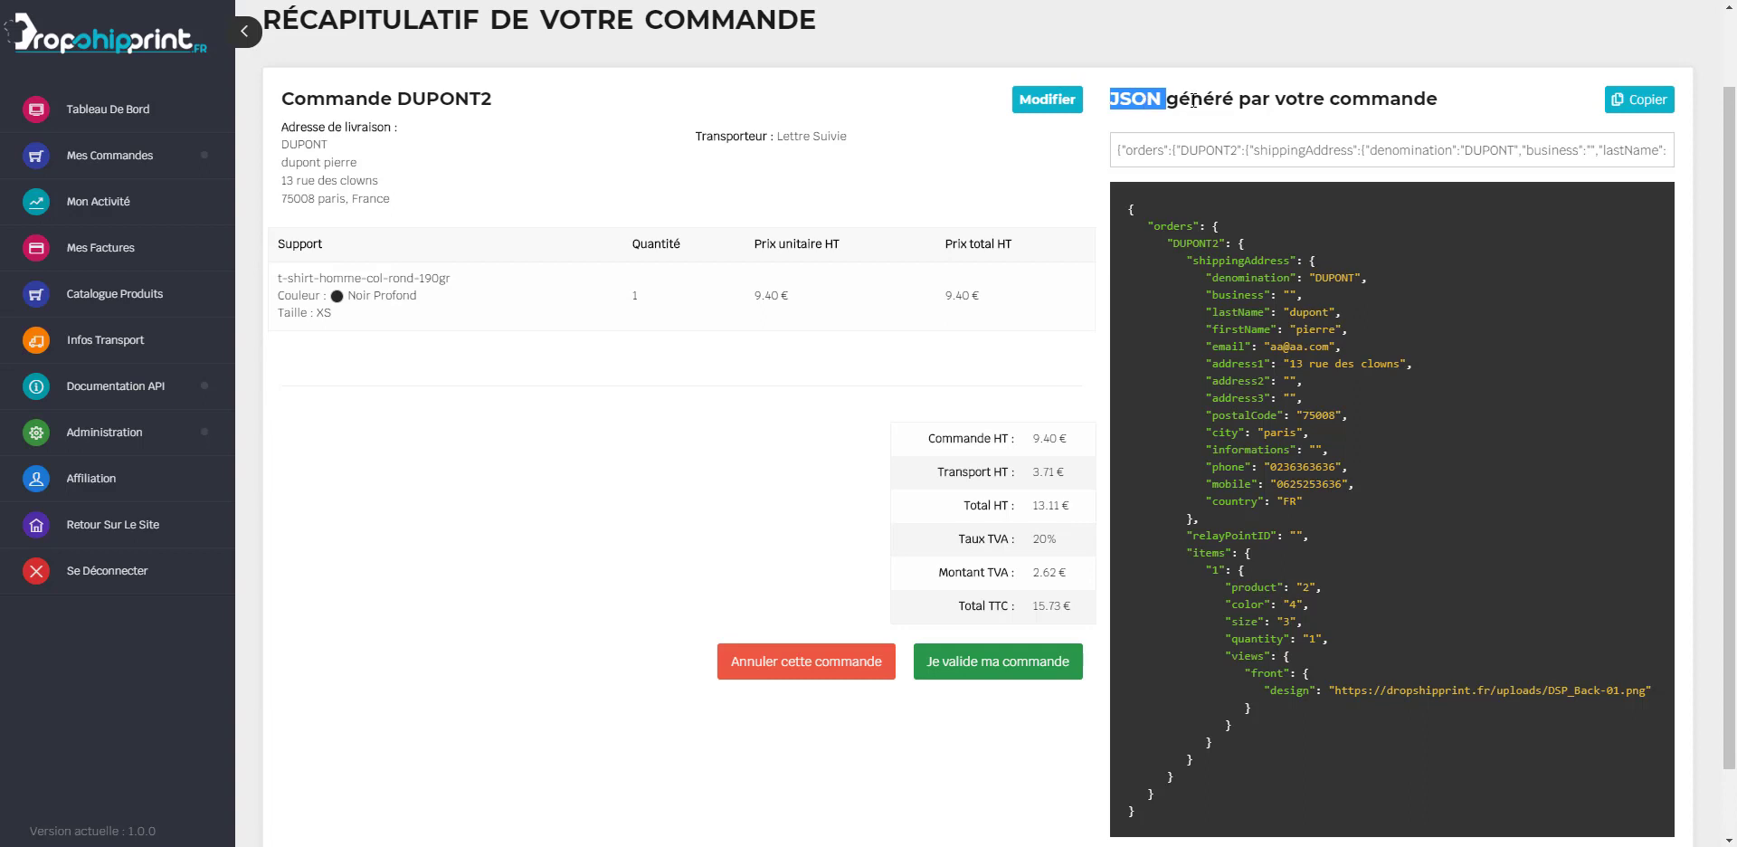
pyautogui.click(1191, 101)
pyautogui.scroll(-1, 677, 468)
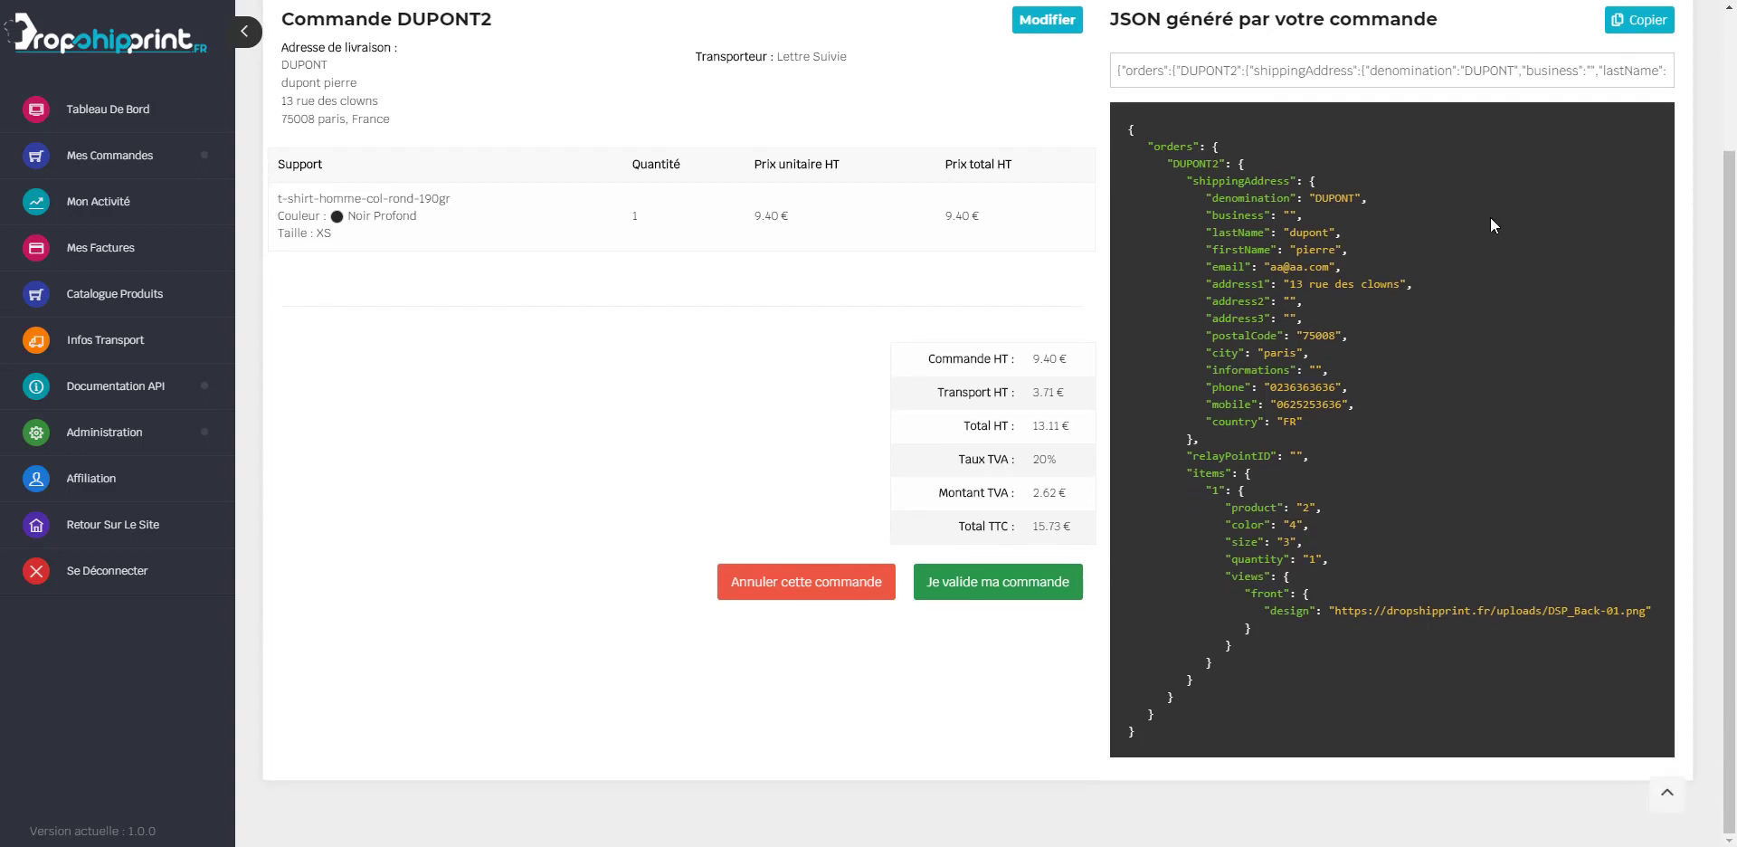
# Confirm the order from its summary and check the front personalisation of the ordered t-shirt
pyautogui.click(1016, 601)
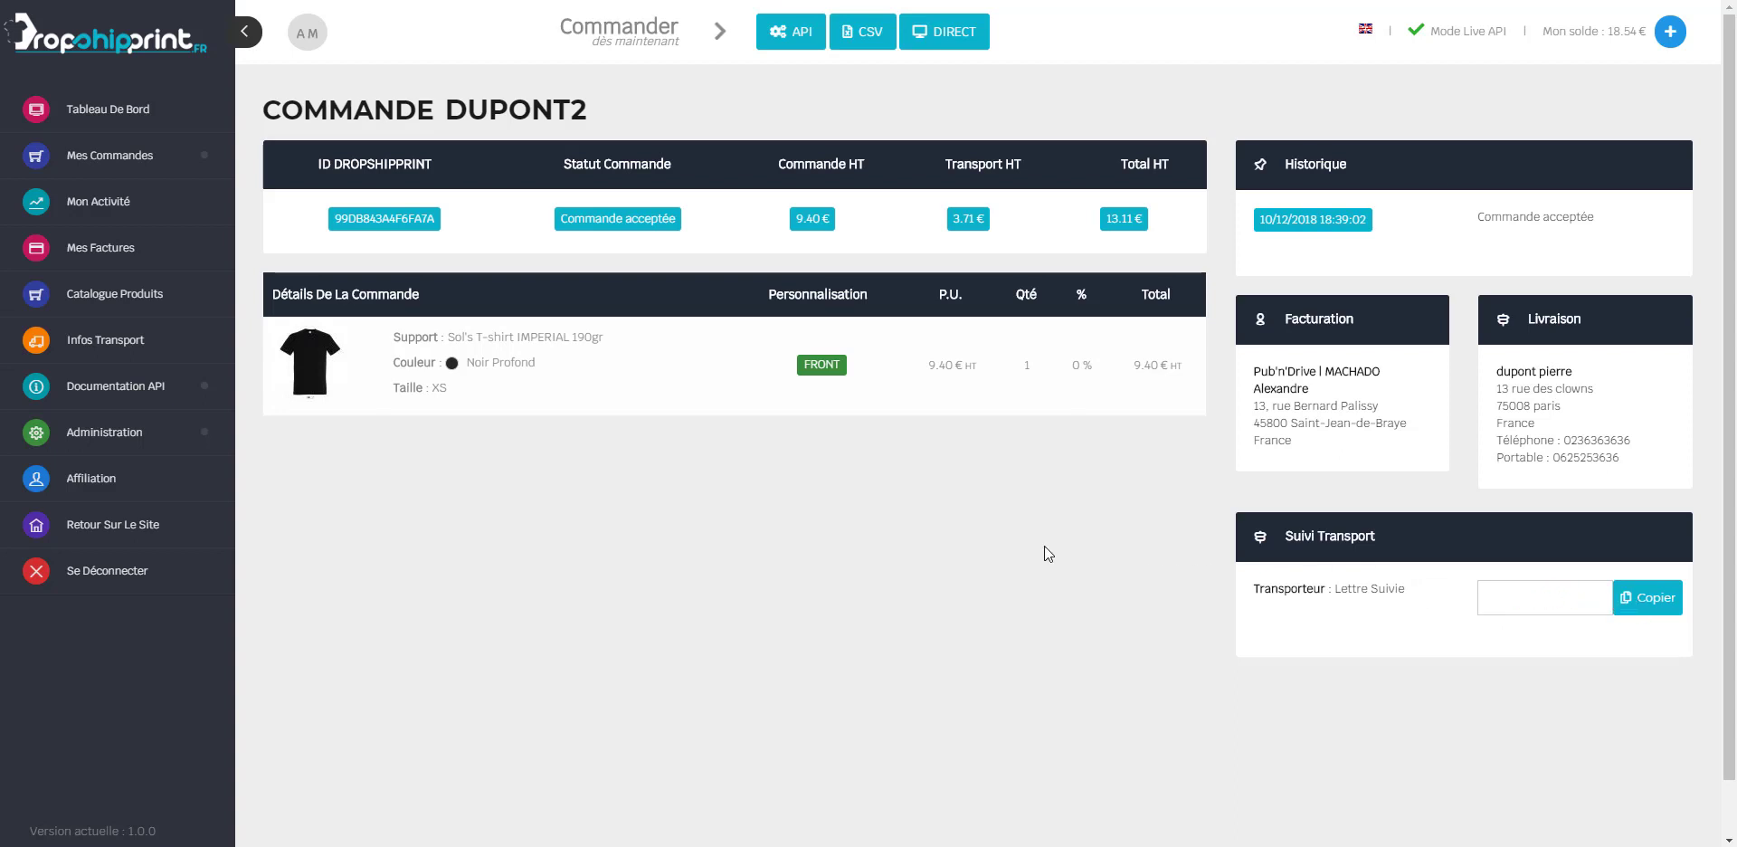
pyautogui.click(820, 371)
# Return to the dashboard and open the list of live orders
pyautogui.click(113, 122)
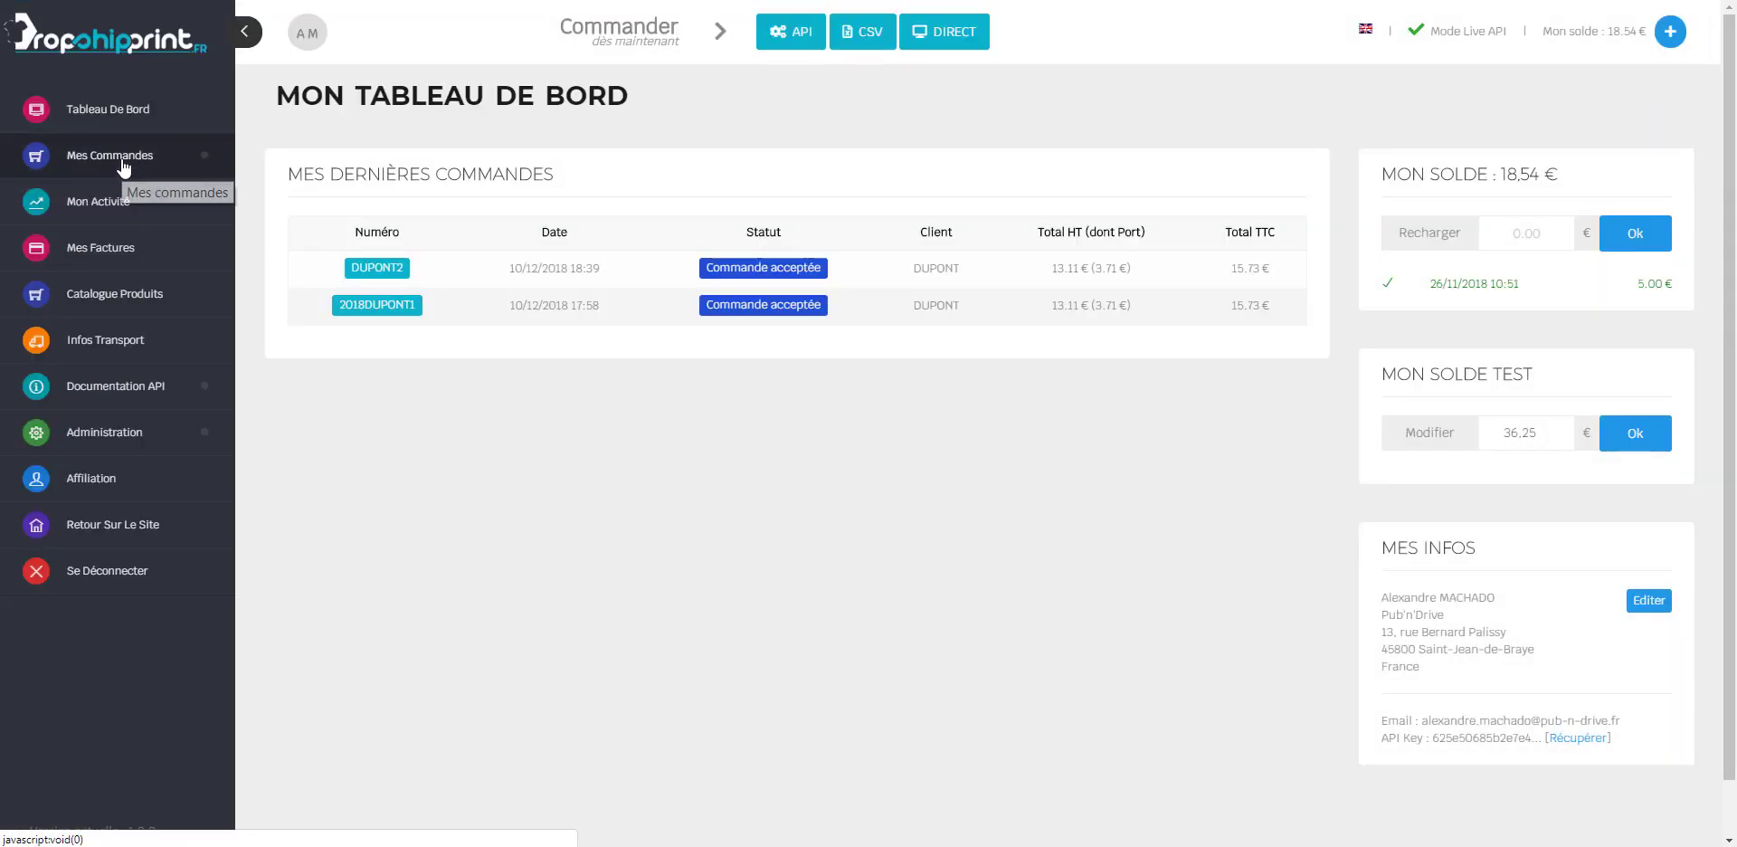
pyautogui.click(117, 163)
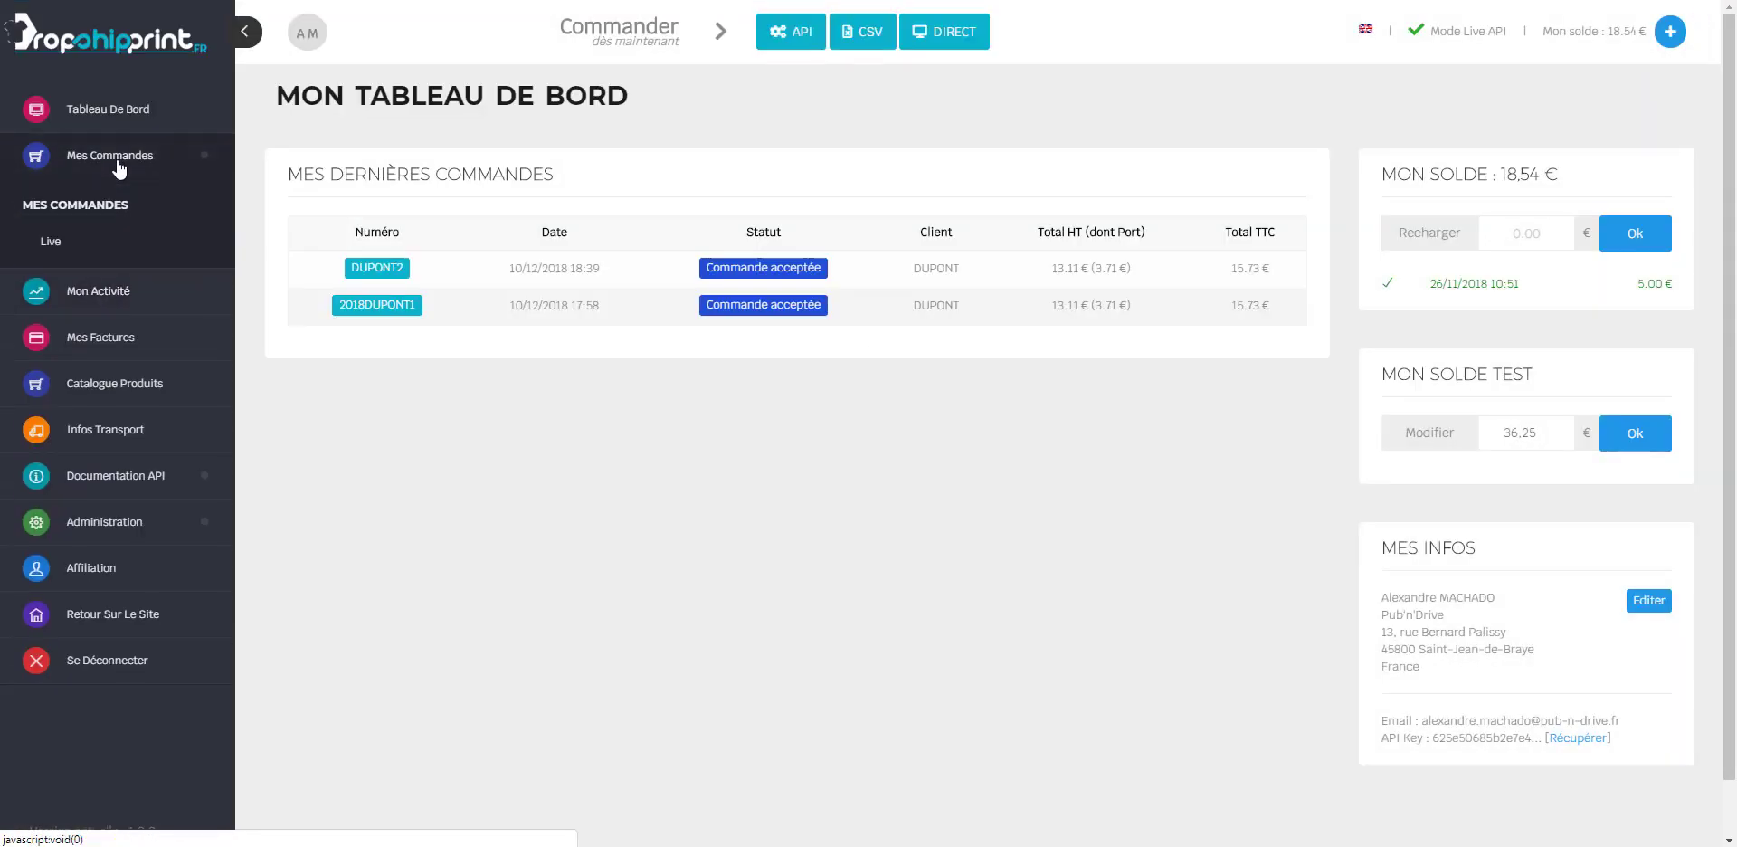
pyautogui.click(52, 246)
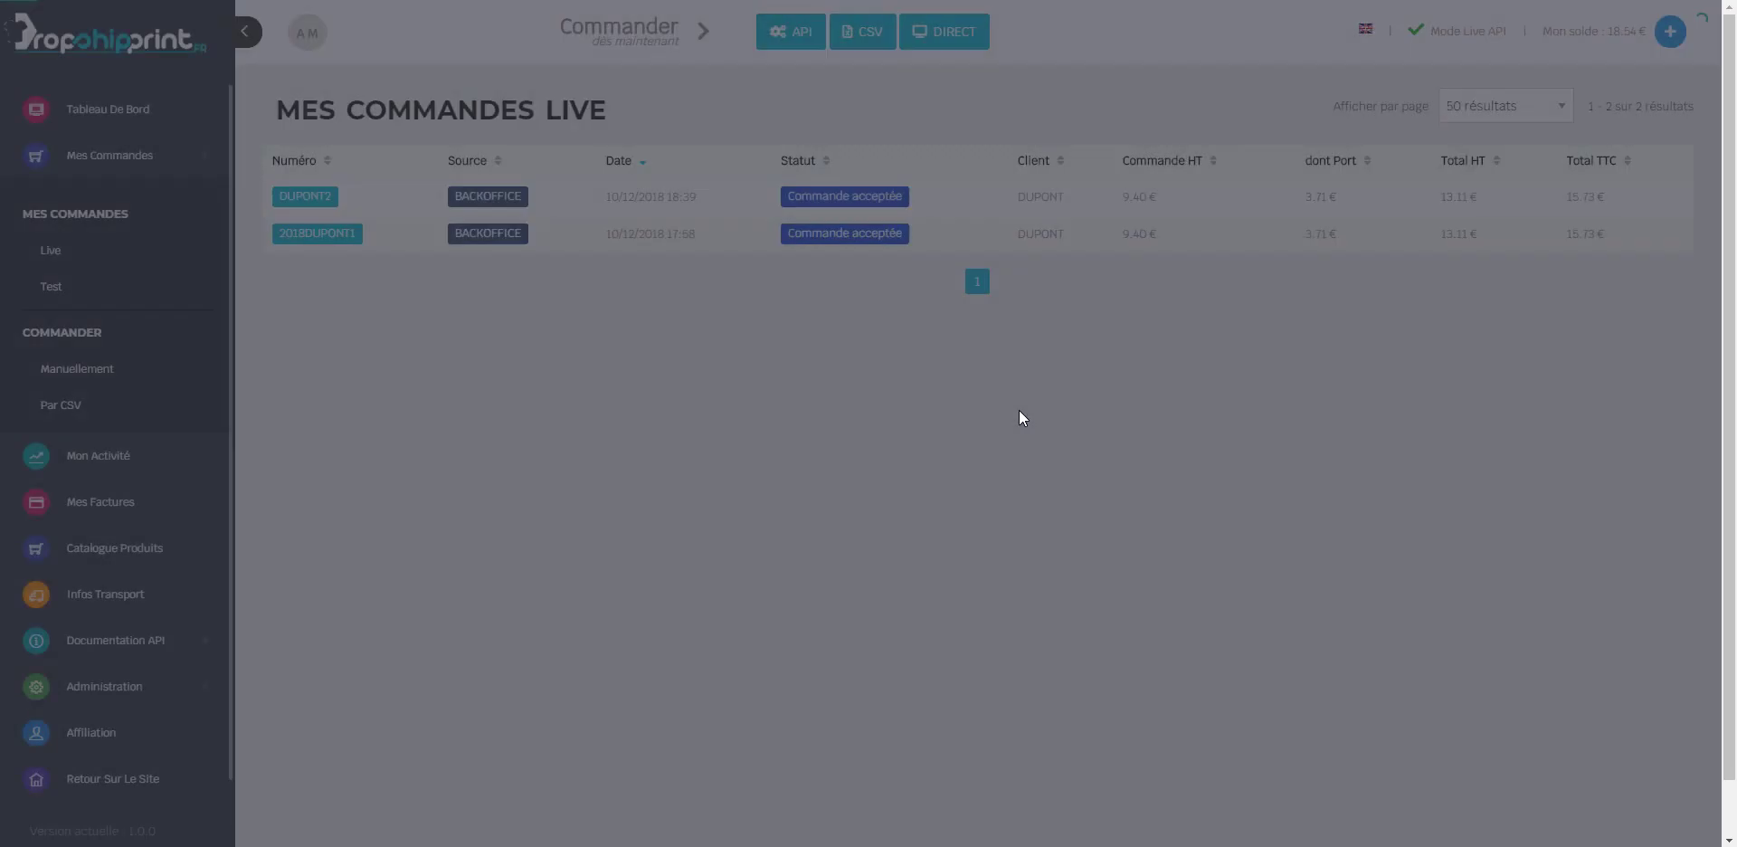